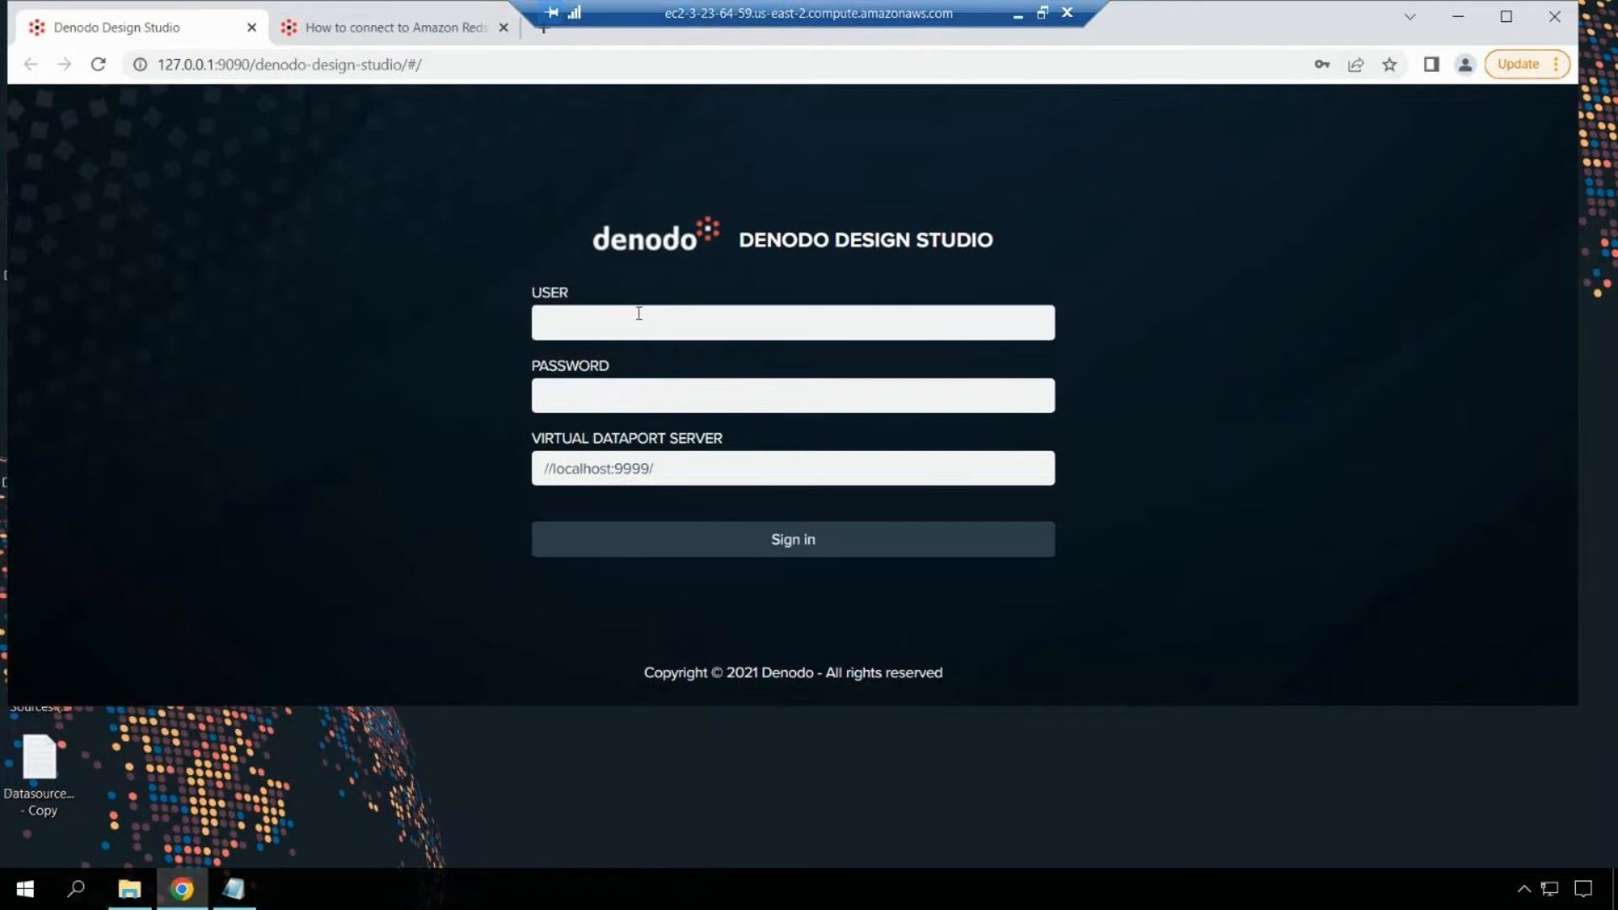
Step: Log in as admin to the local Virtual DataPort server with the saved password
{"action": "left_click", "coordinate": [708, 323]}
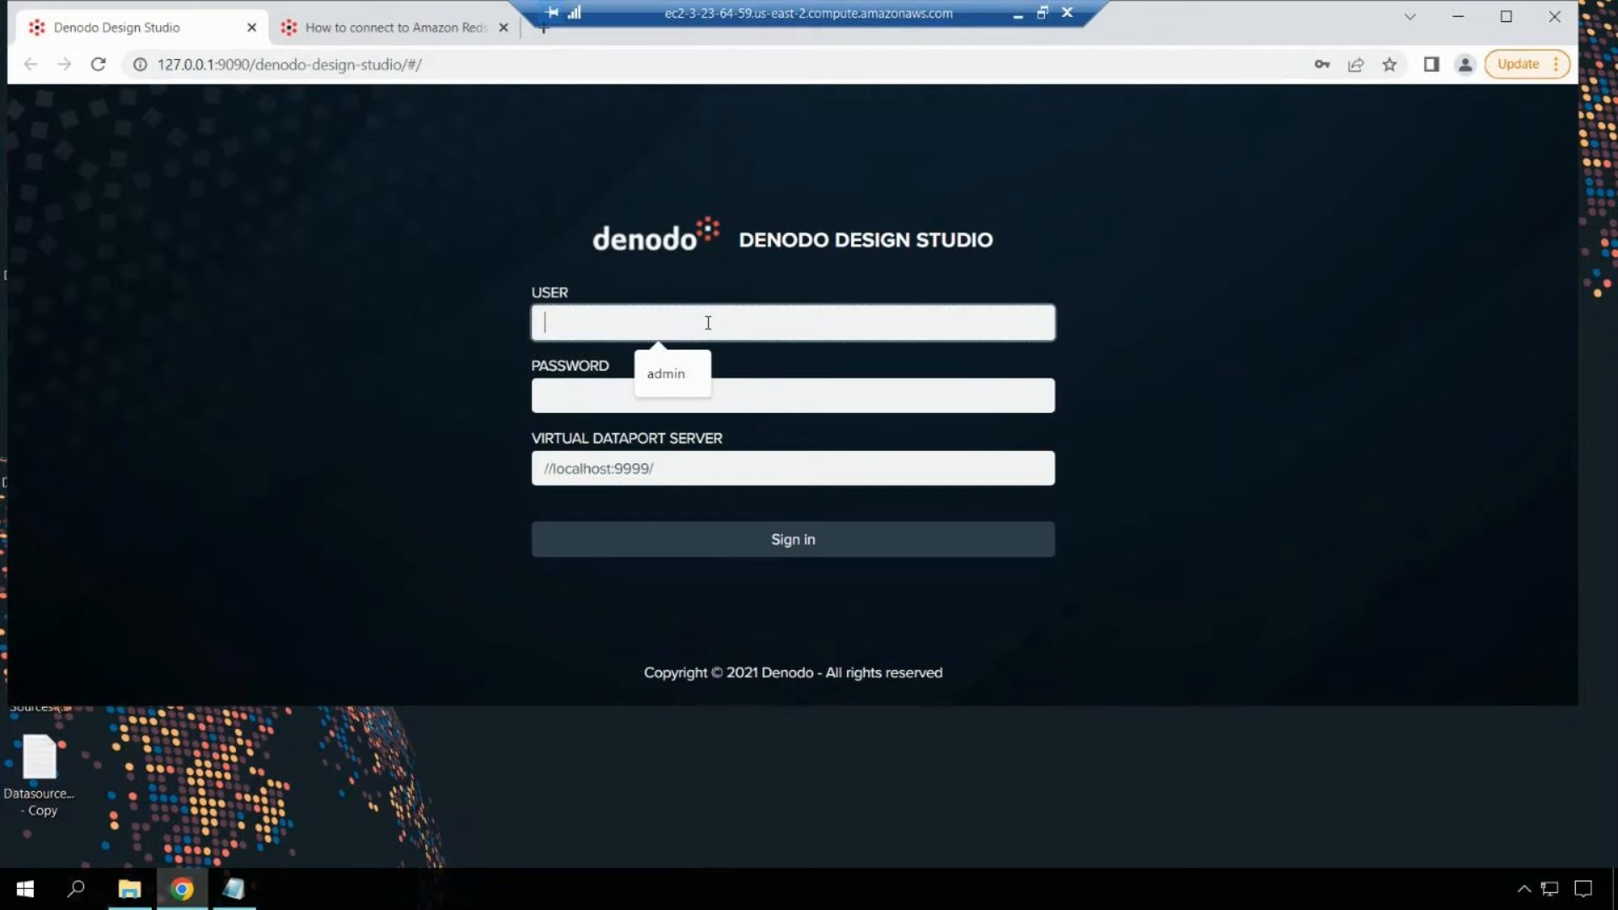
{"action": "type", "text": "admin"}
{"action": "key", "text": "Tab"}
{"action": "type", "text": "admin"}
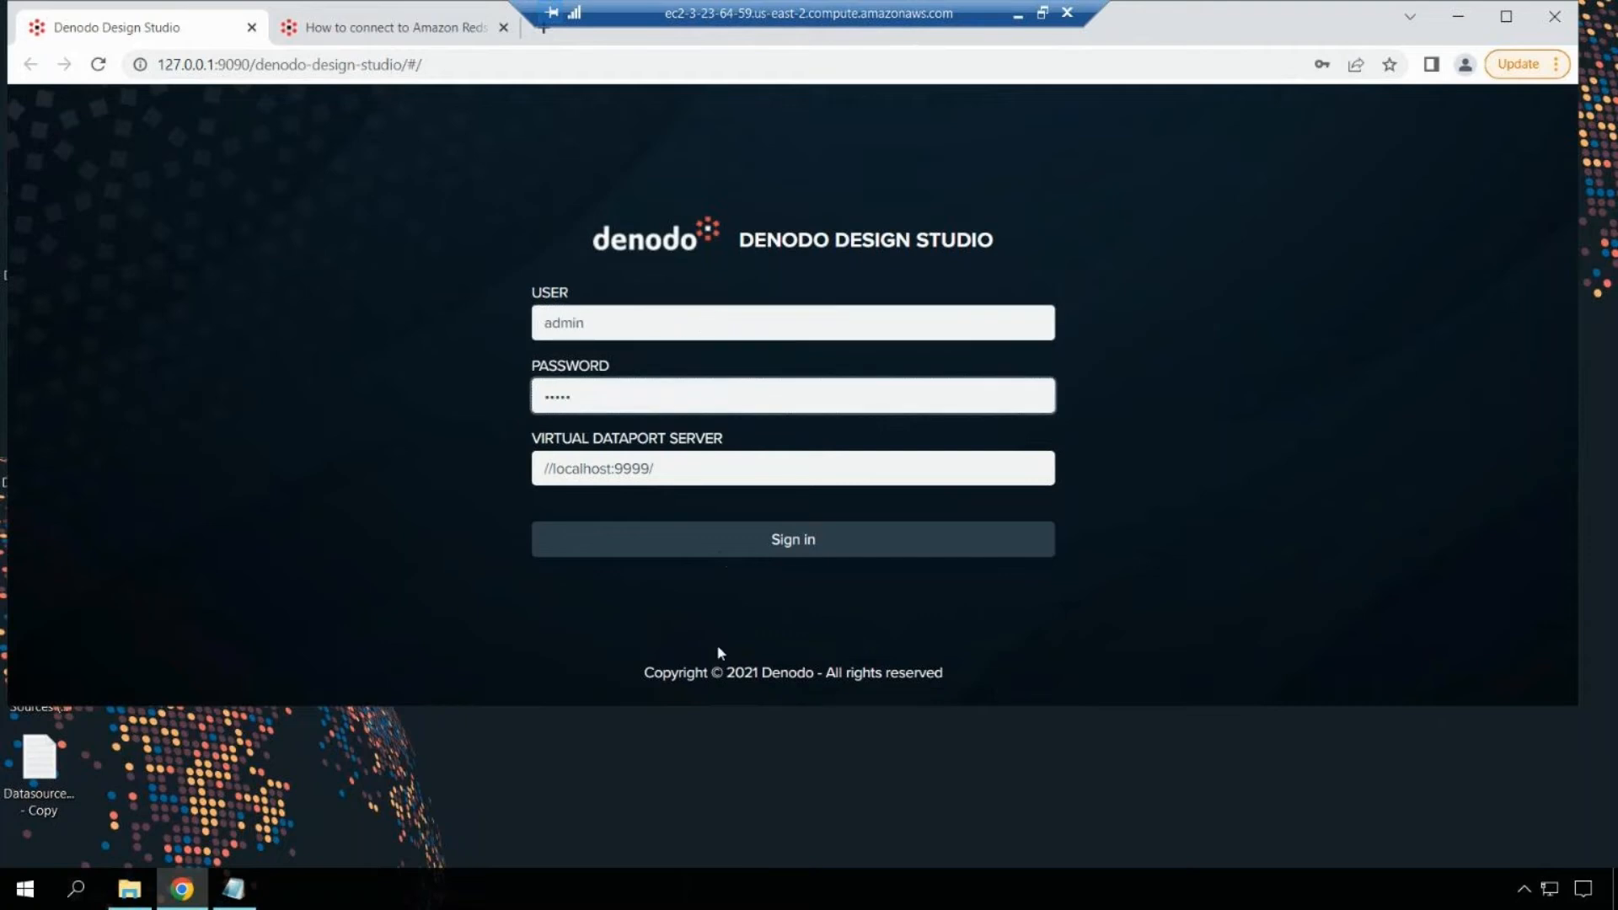
{"action": "left_click", "coordinate": [730, 541]}
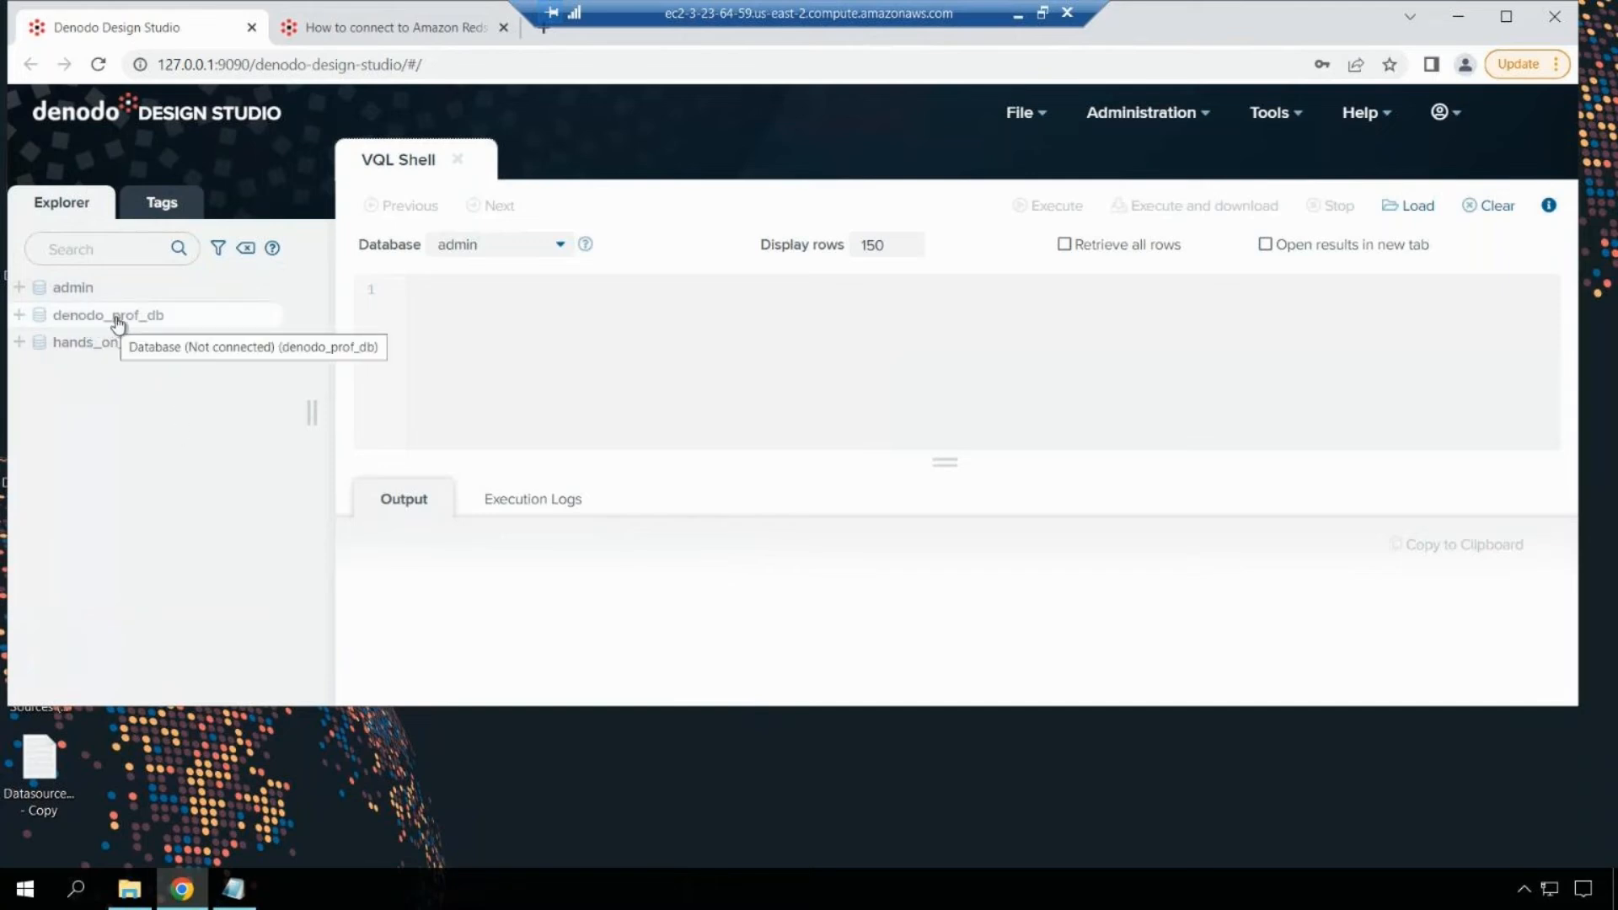
Step: From denodo_prof_db's actions menu, choose New > Data source > JDBC
{"action": "left_click", "coordinate": [20, 322]}
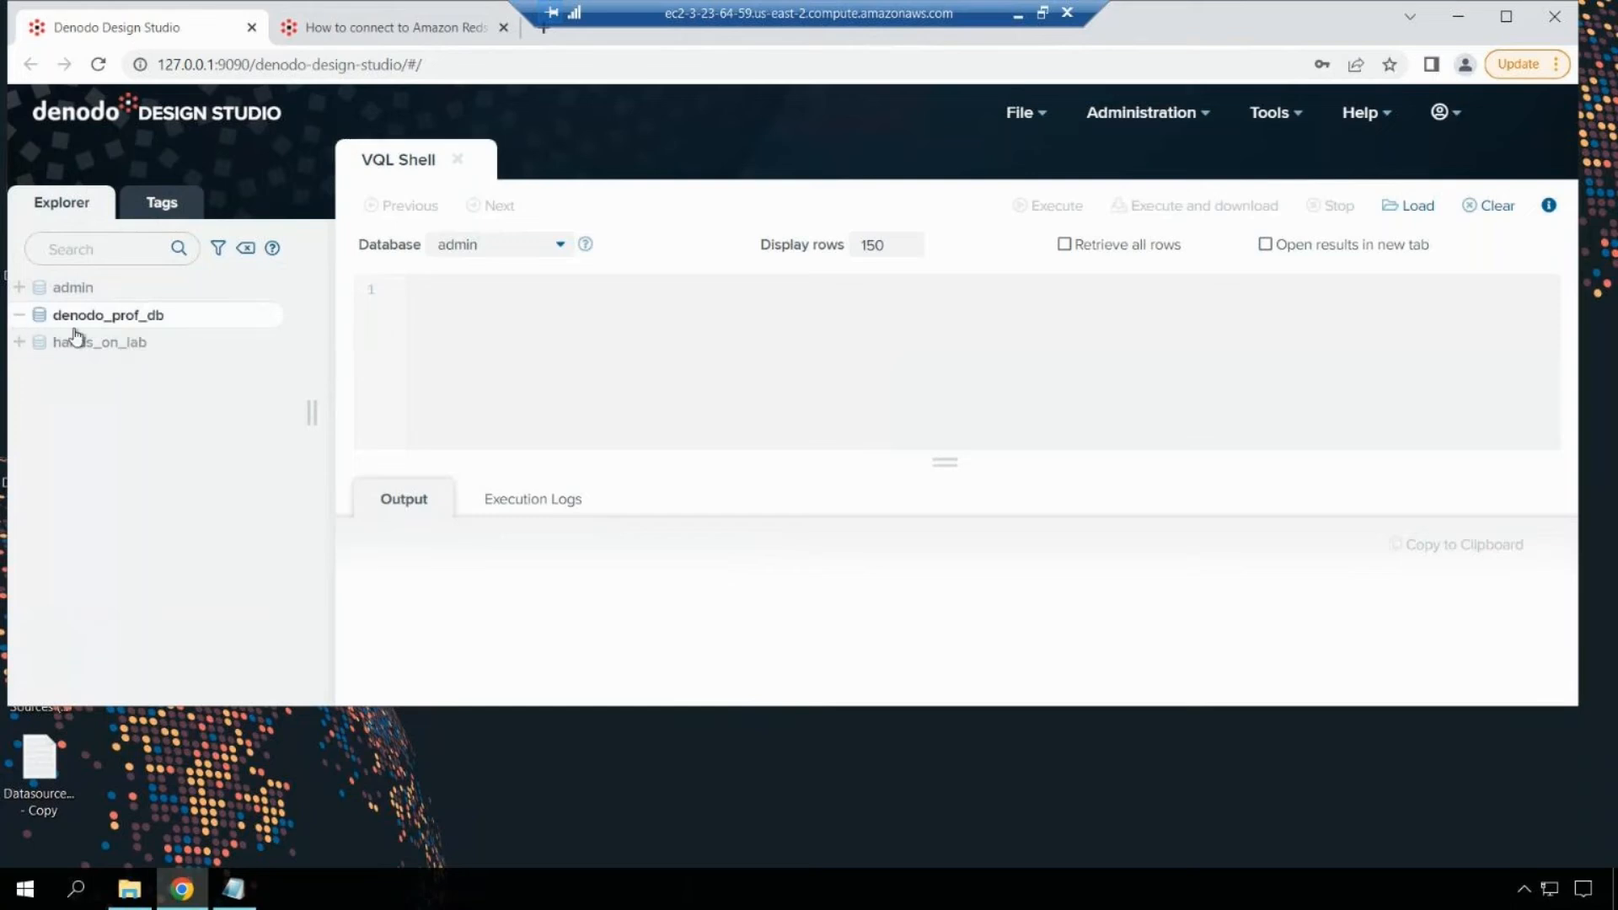
{"action": "left_click", "coordinate": [265, 314]}
{"action": "mouse_move", "coordinate": [343, 357]}
{"action": "left_click", "coordinate": [208, 343]}
{"action": "left_click", "coordinate": [265, 314]}
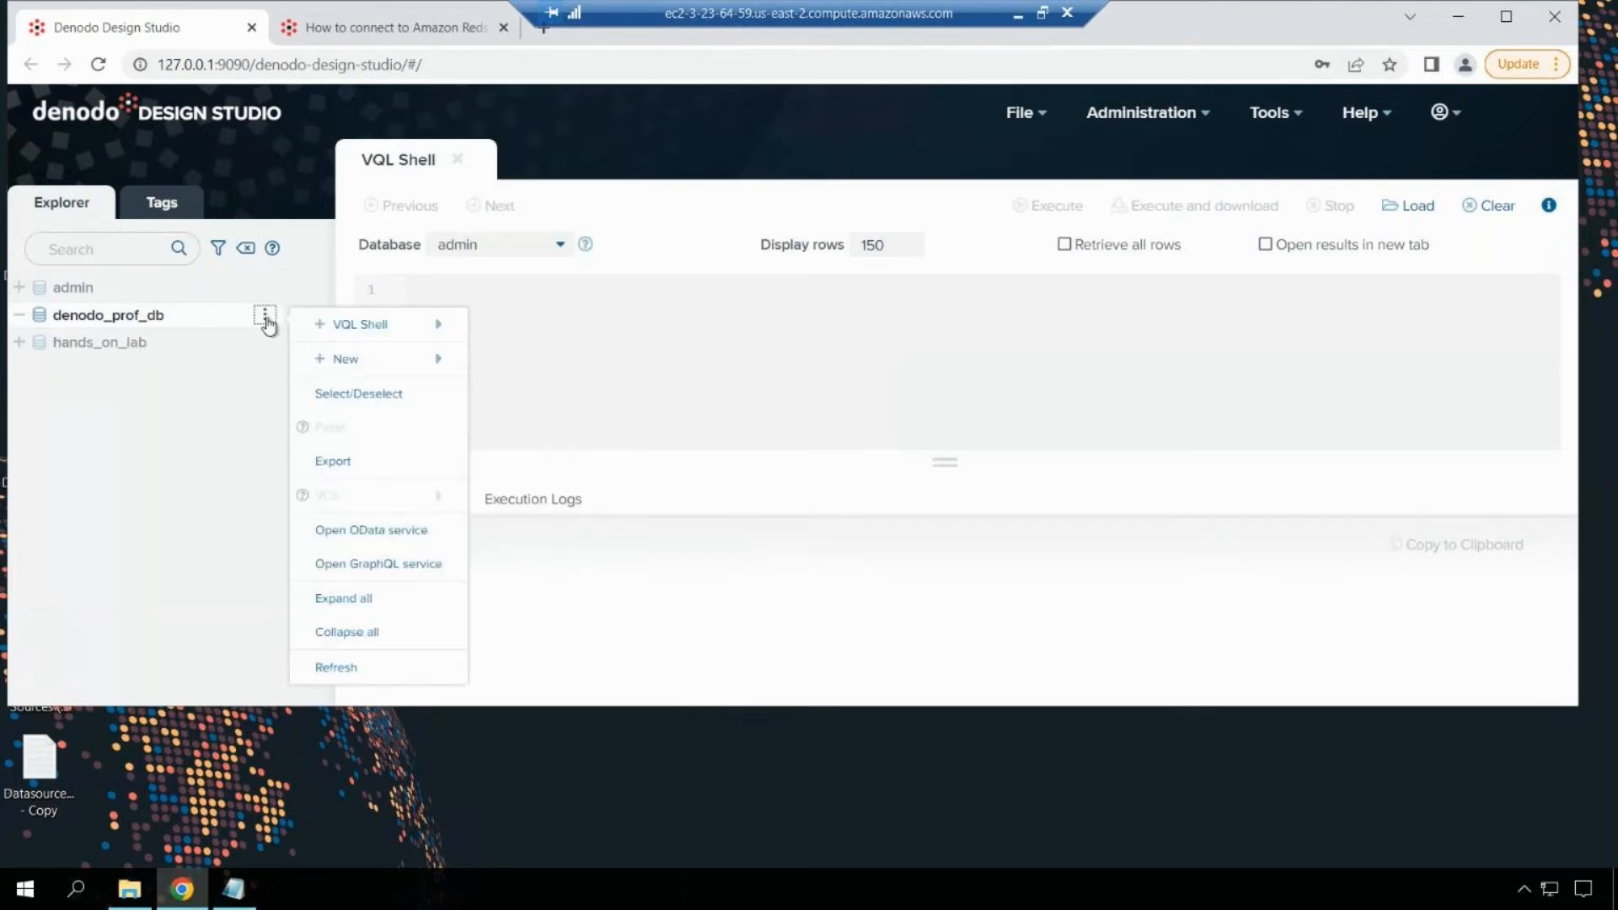
{"action": "mouse_move", "coordinate": [553, 138]}
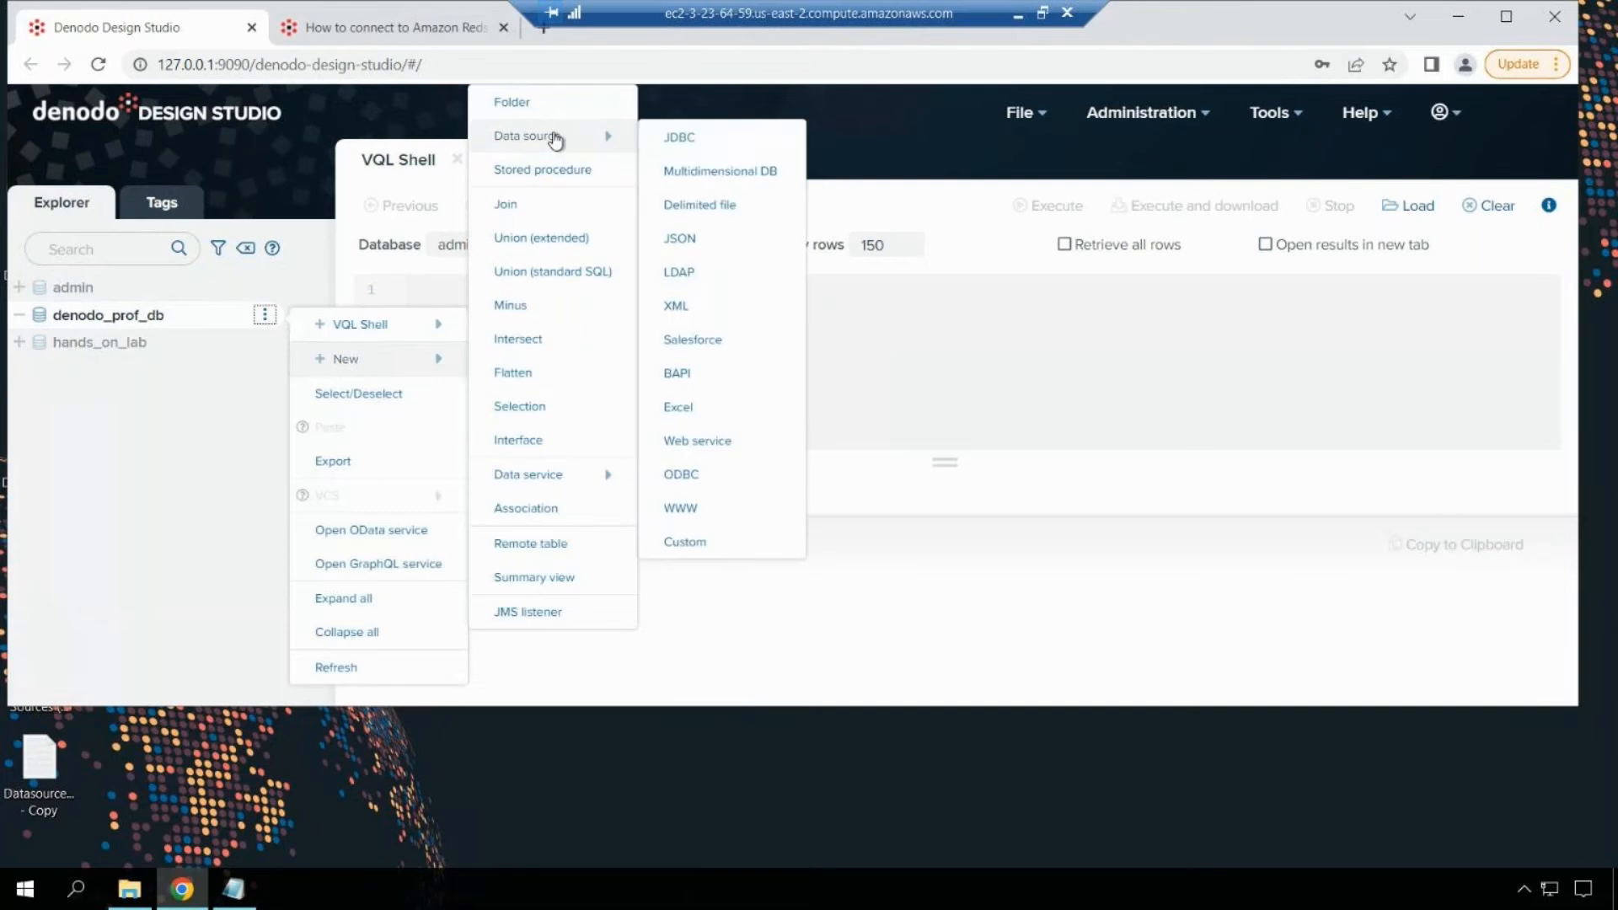
{"action": "left_click", "coordinate": [693, 147]}
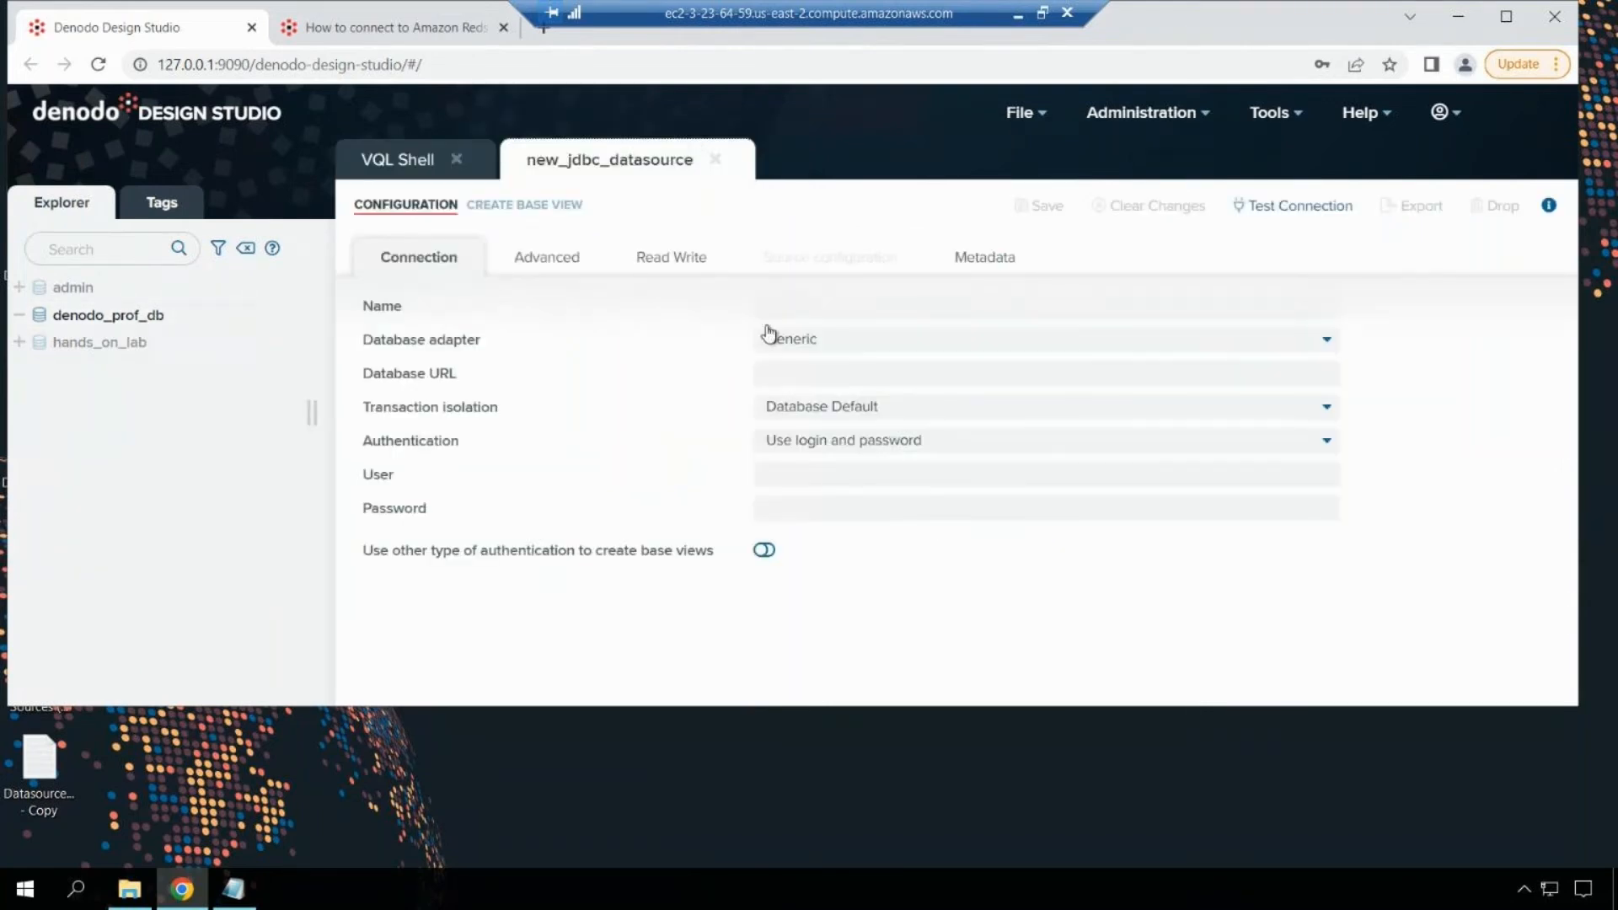
Step: Enter ds_test_redshift as the JDBC data source name
{"action": "left_click", "coordinate": [789, 307]}
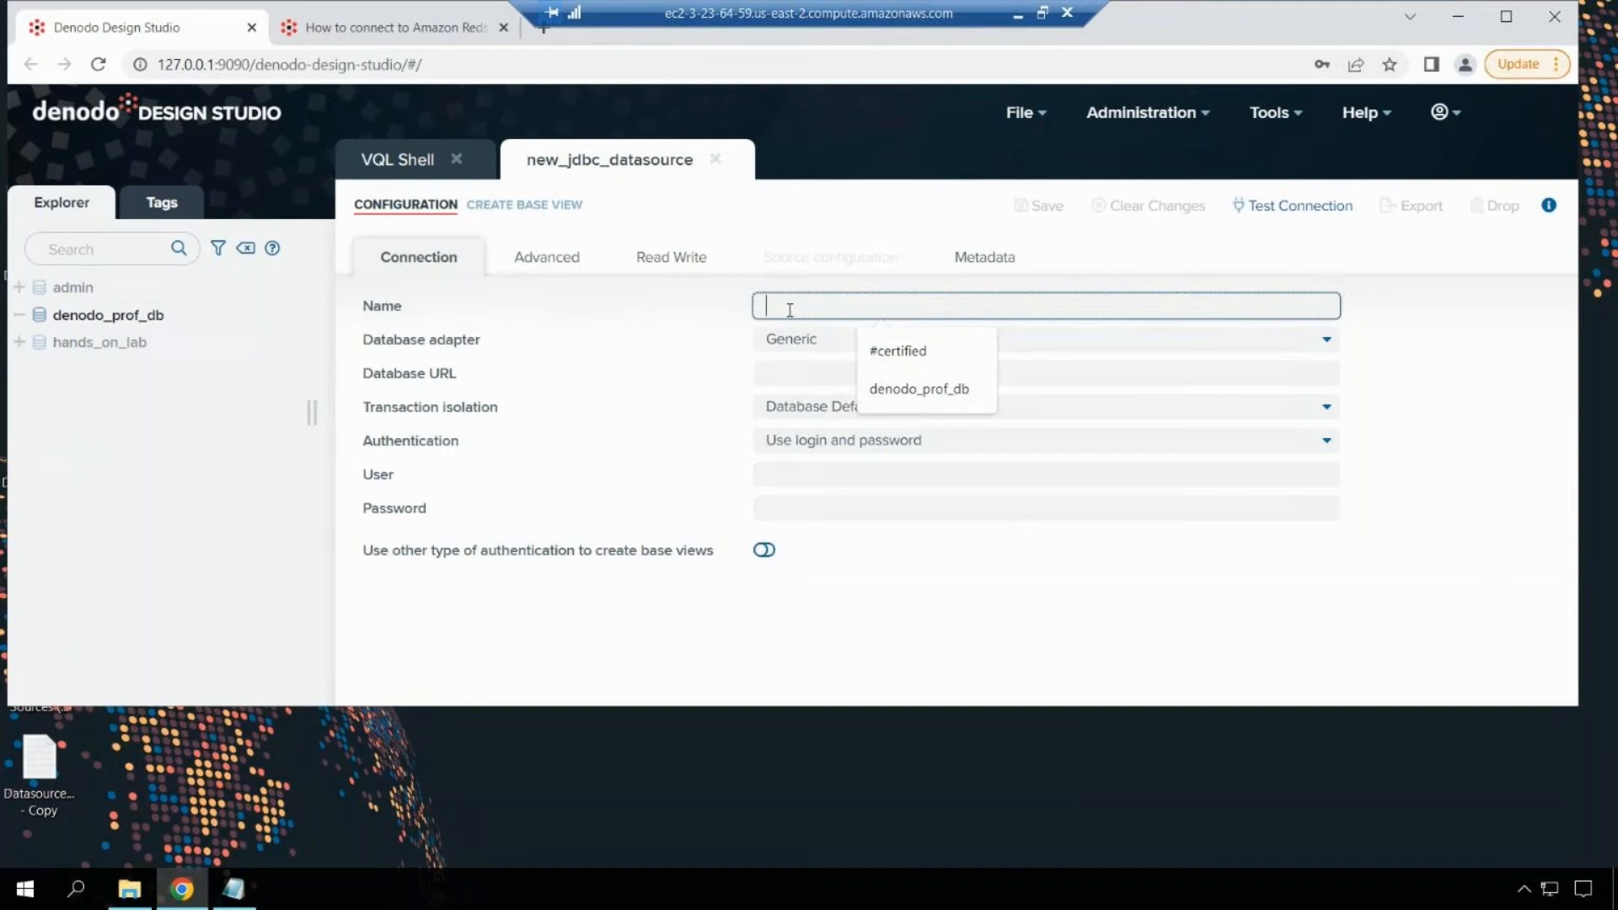
{"action": "type", "text": "ds"}
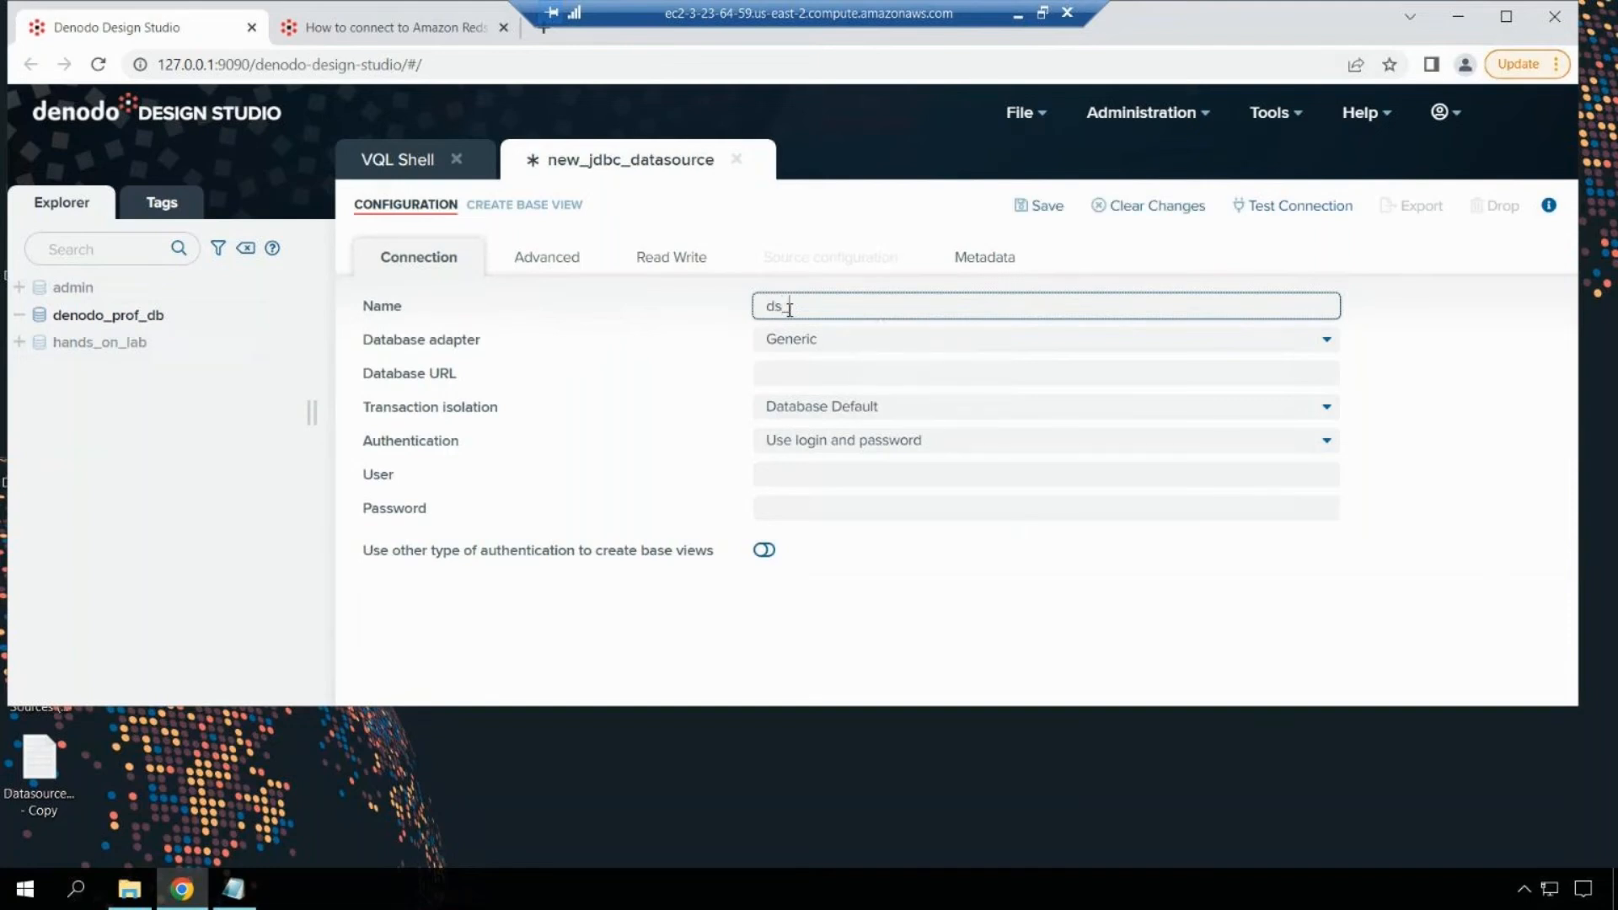
{"action": "type", "text": "_test_redshift"}
{"action": "left_click", "coordinate": [811, 373]}
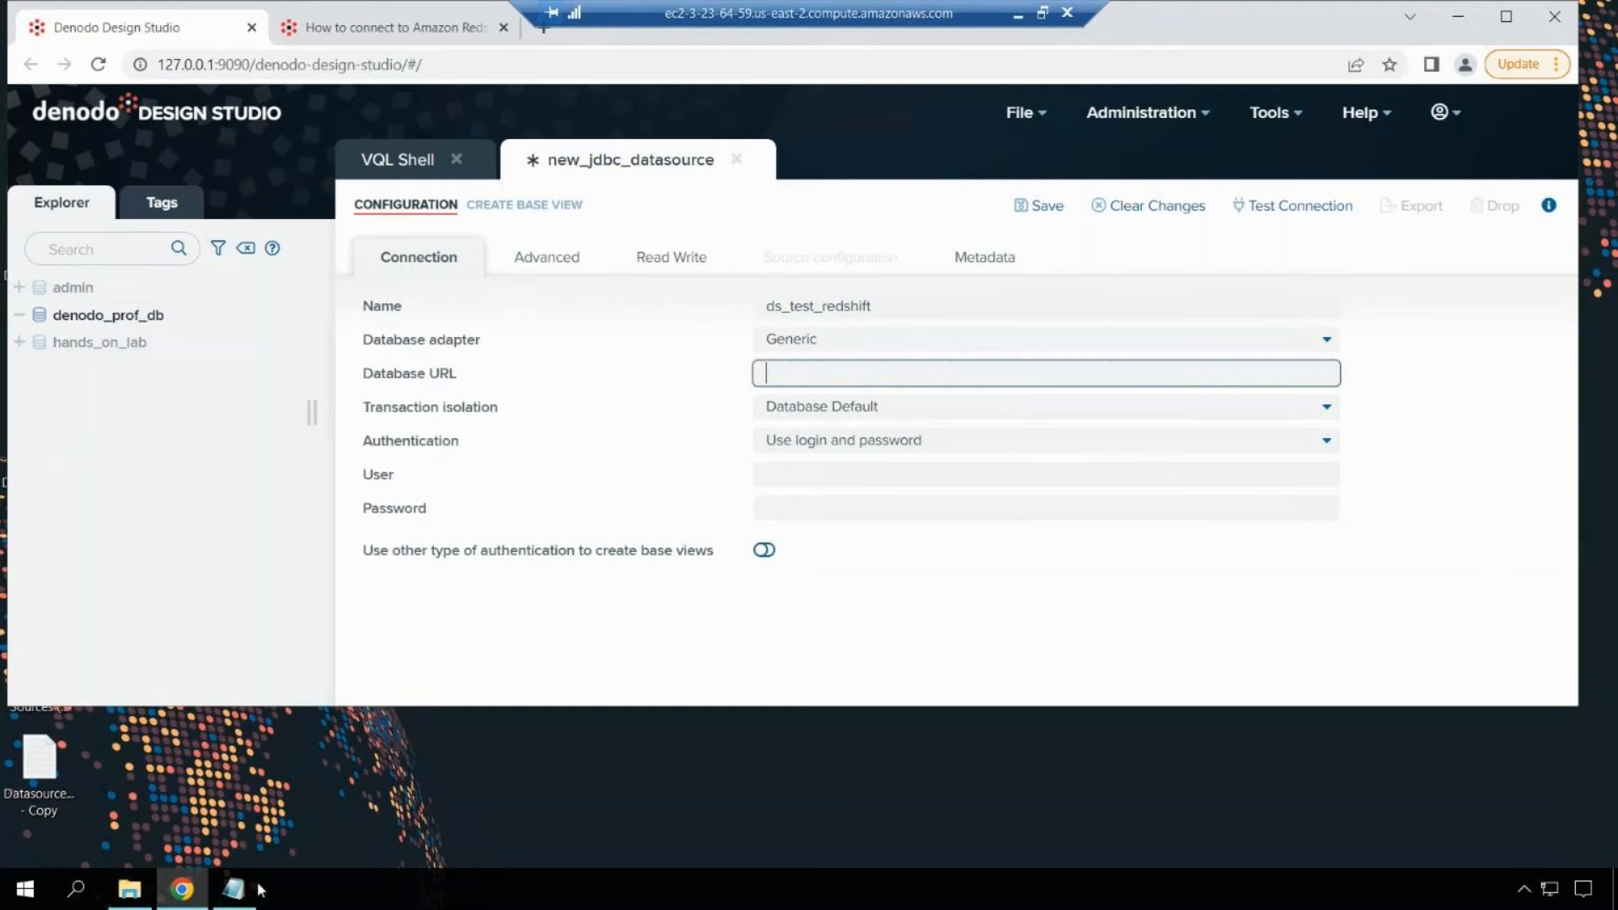
Step: Copy the Redshift URI from the Notepad notes into the Database URL field
{"action": "mouse_move", "coordinate": [248, 894]}
{"action": "left_click", "coordinate": [245, 842]}
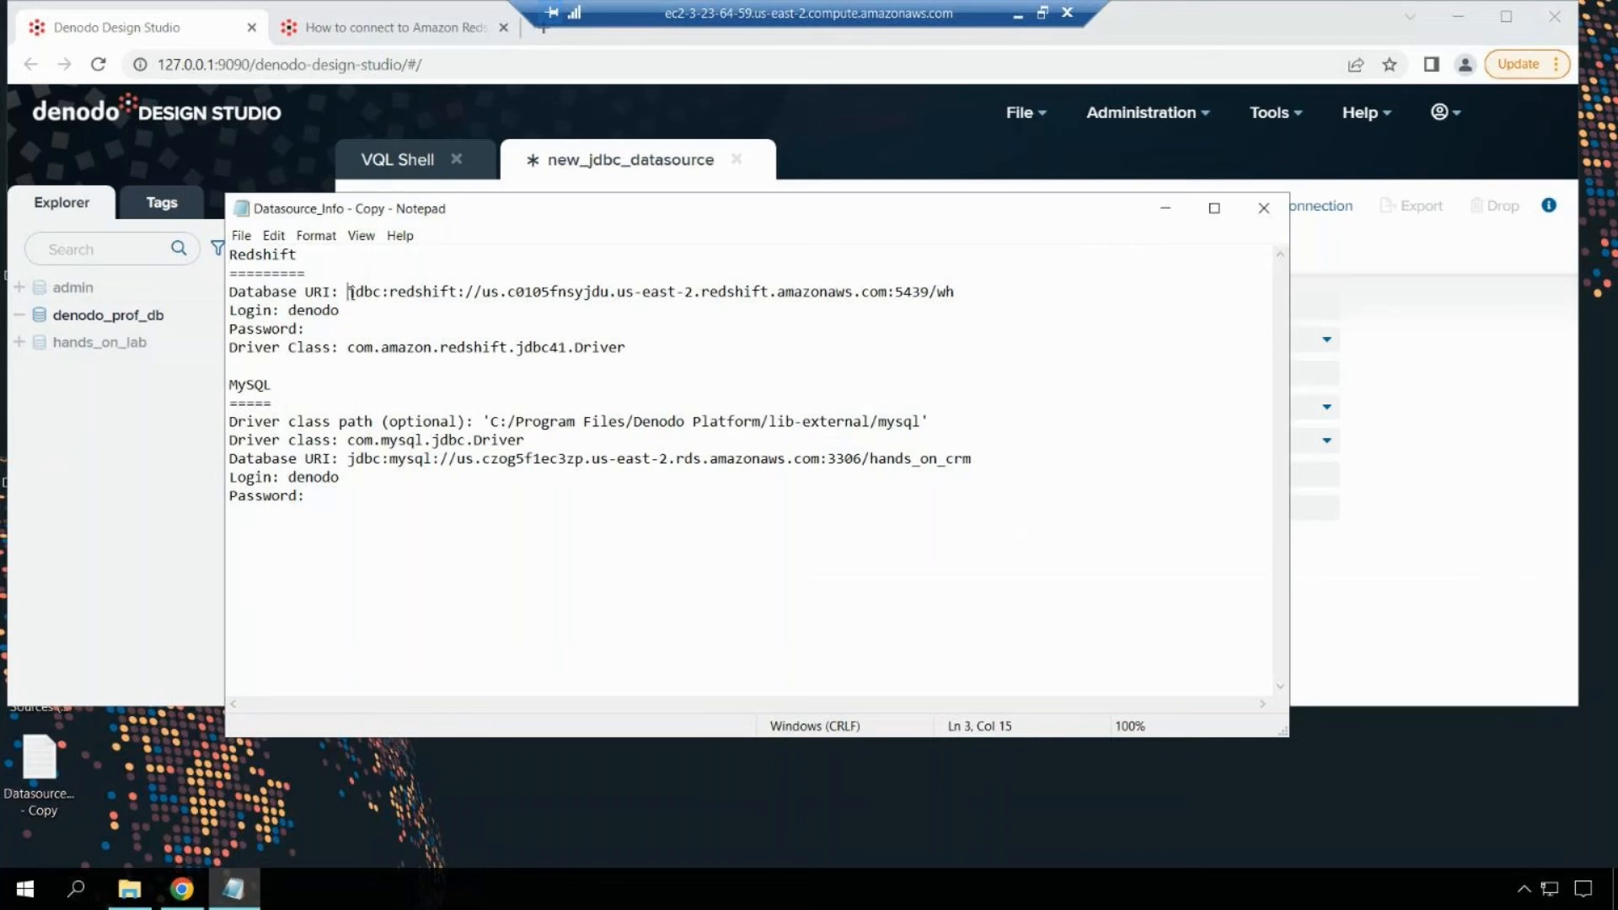
{"action": "left_click_drag", "start_coordinate": [385, 294], "coordinate": [970, 300]}
{"action": "key", "text": "ctrl+c"}
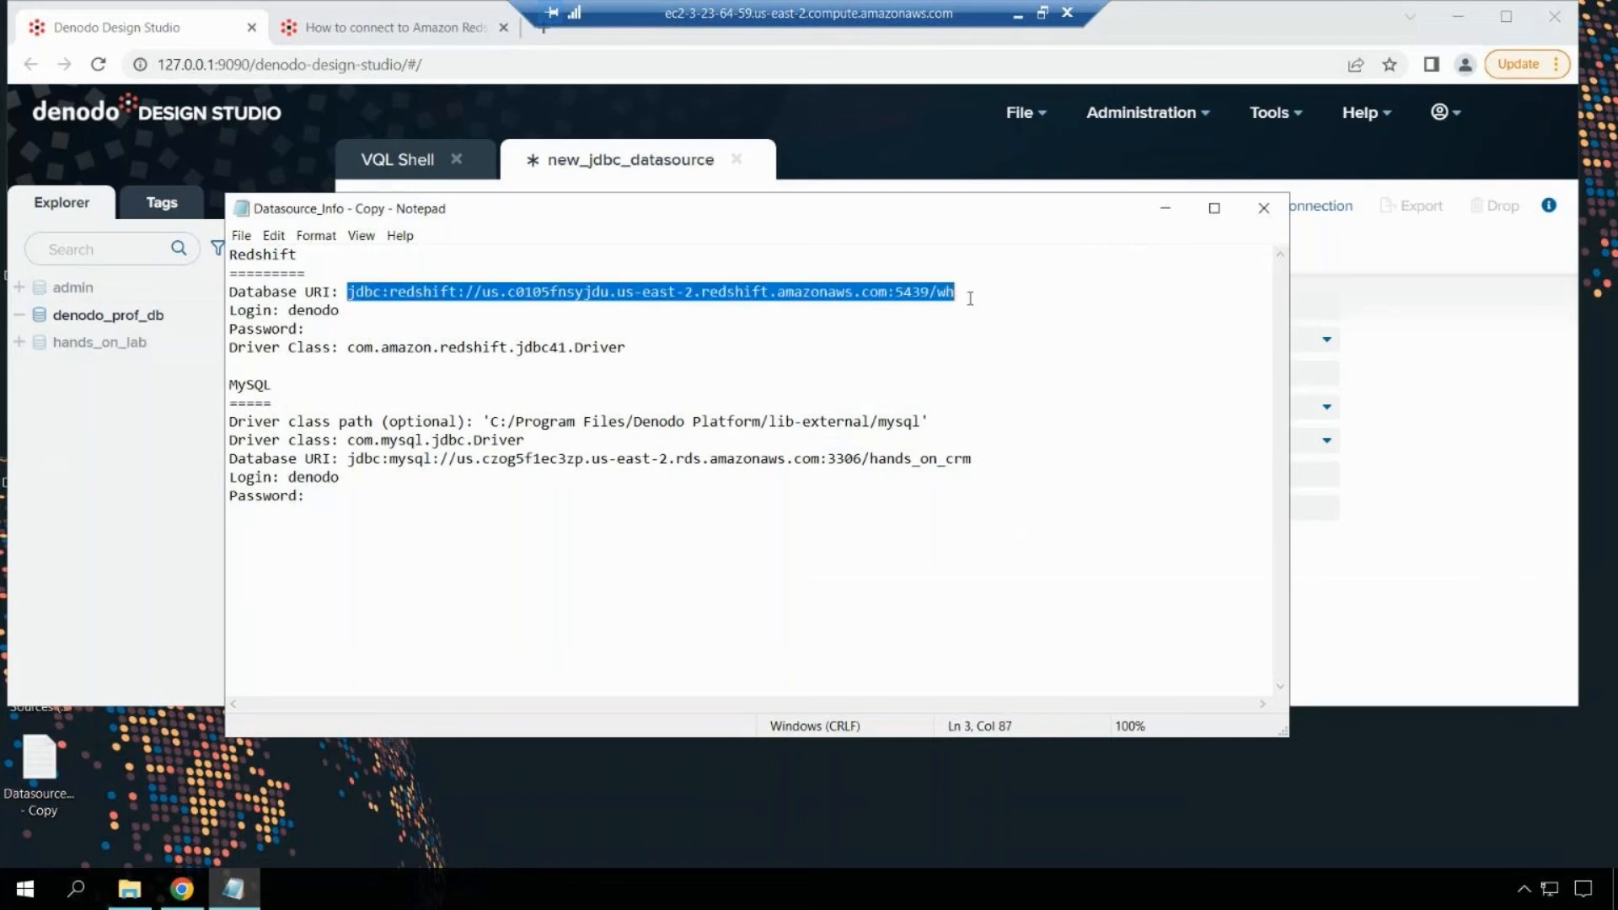
{"action": "key", "text": "alt+Tab"}
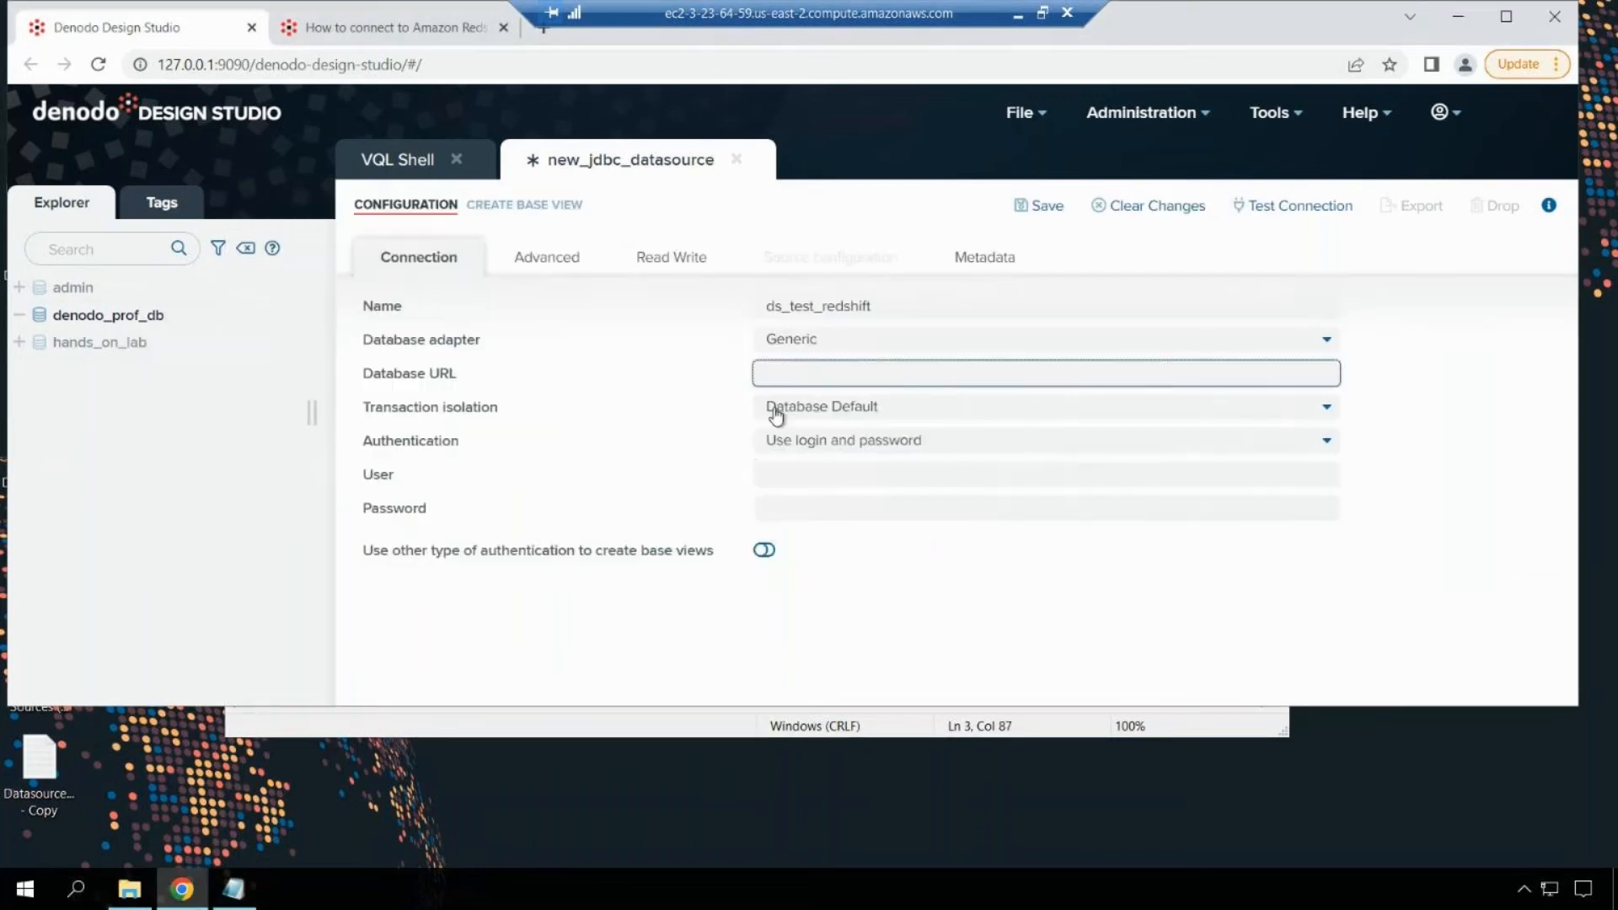
{"action": "key", "text": "ctrl+v"}
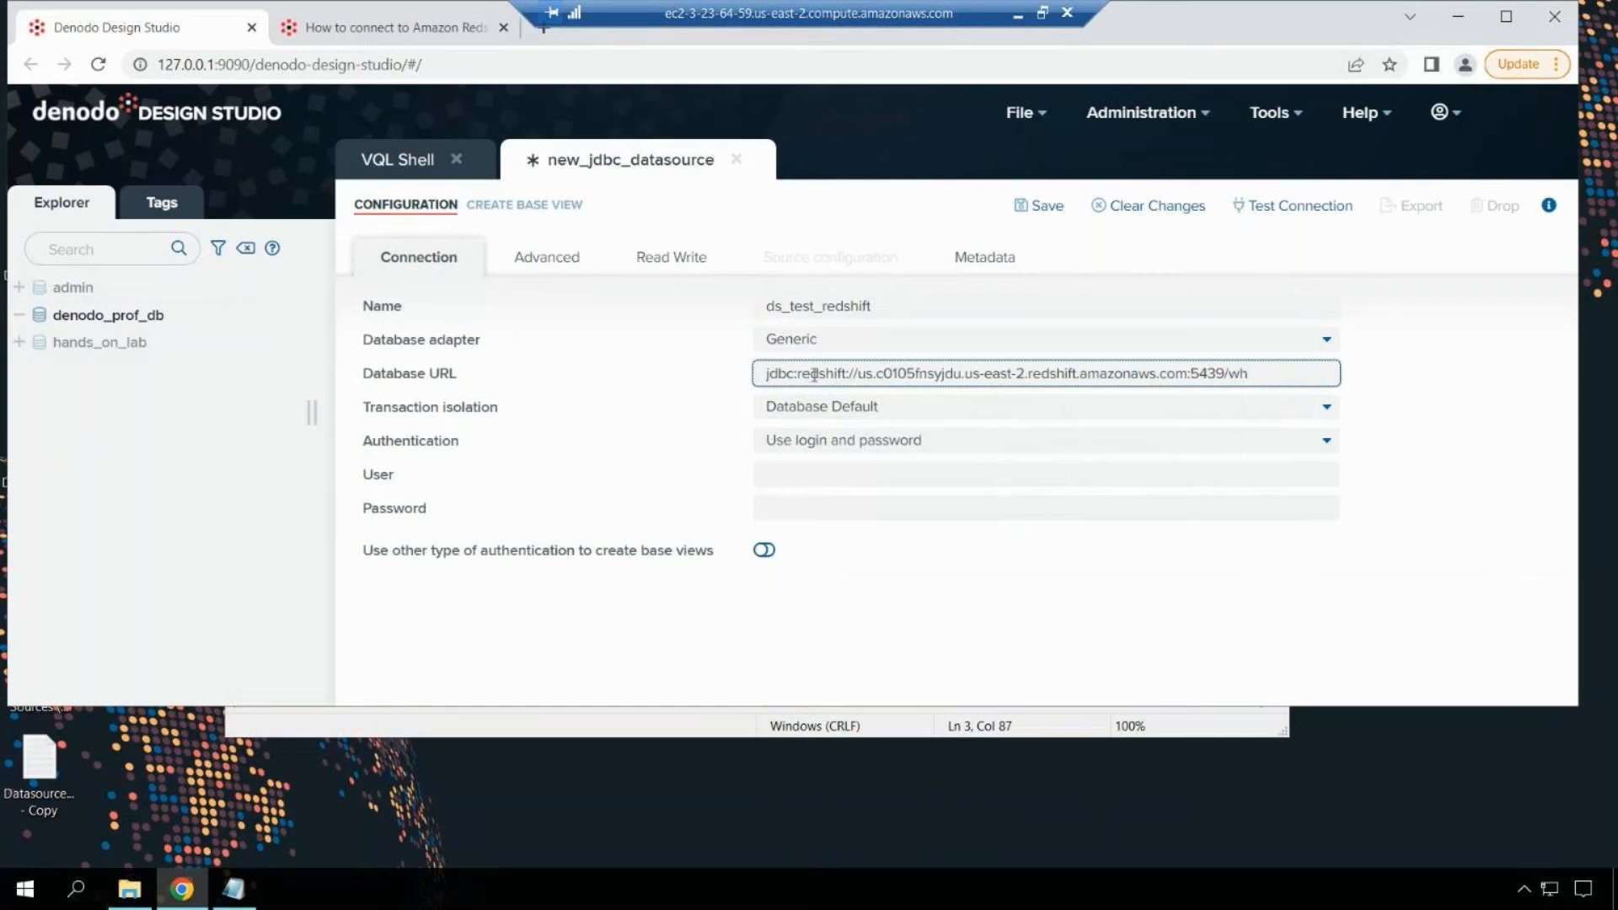
{"action": "left_click_drag", "start_coordinate": [859, 372], "coordinate": [1156, 377]}
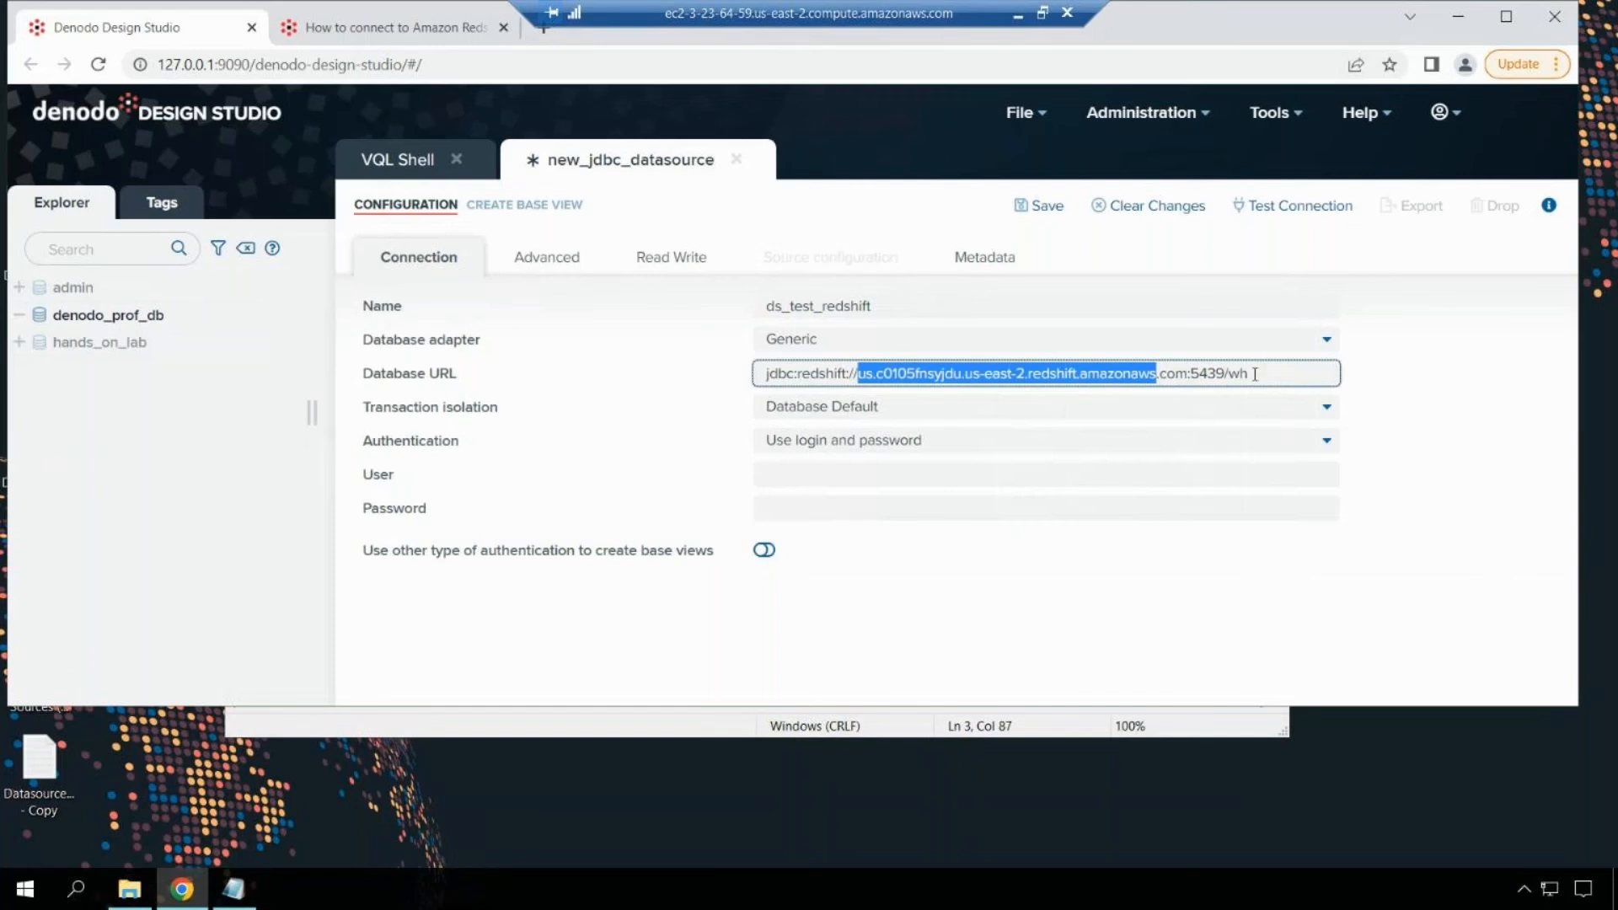
Step: Enter login denodo and the account password, then show the Advanced settings
{"action": "left_click", "coordinate": [928, 472]}
{"action": "type", "text": "denodo"}
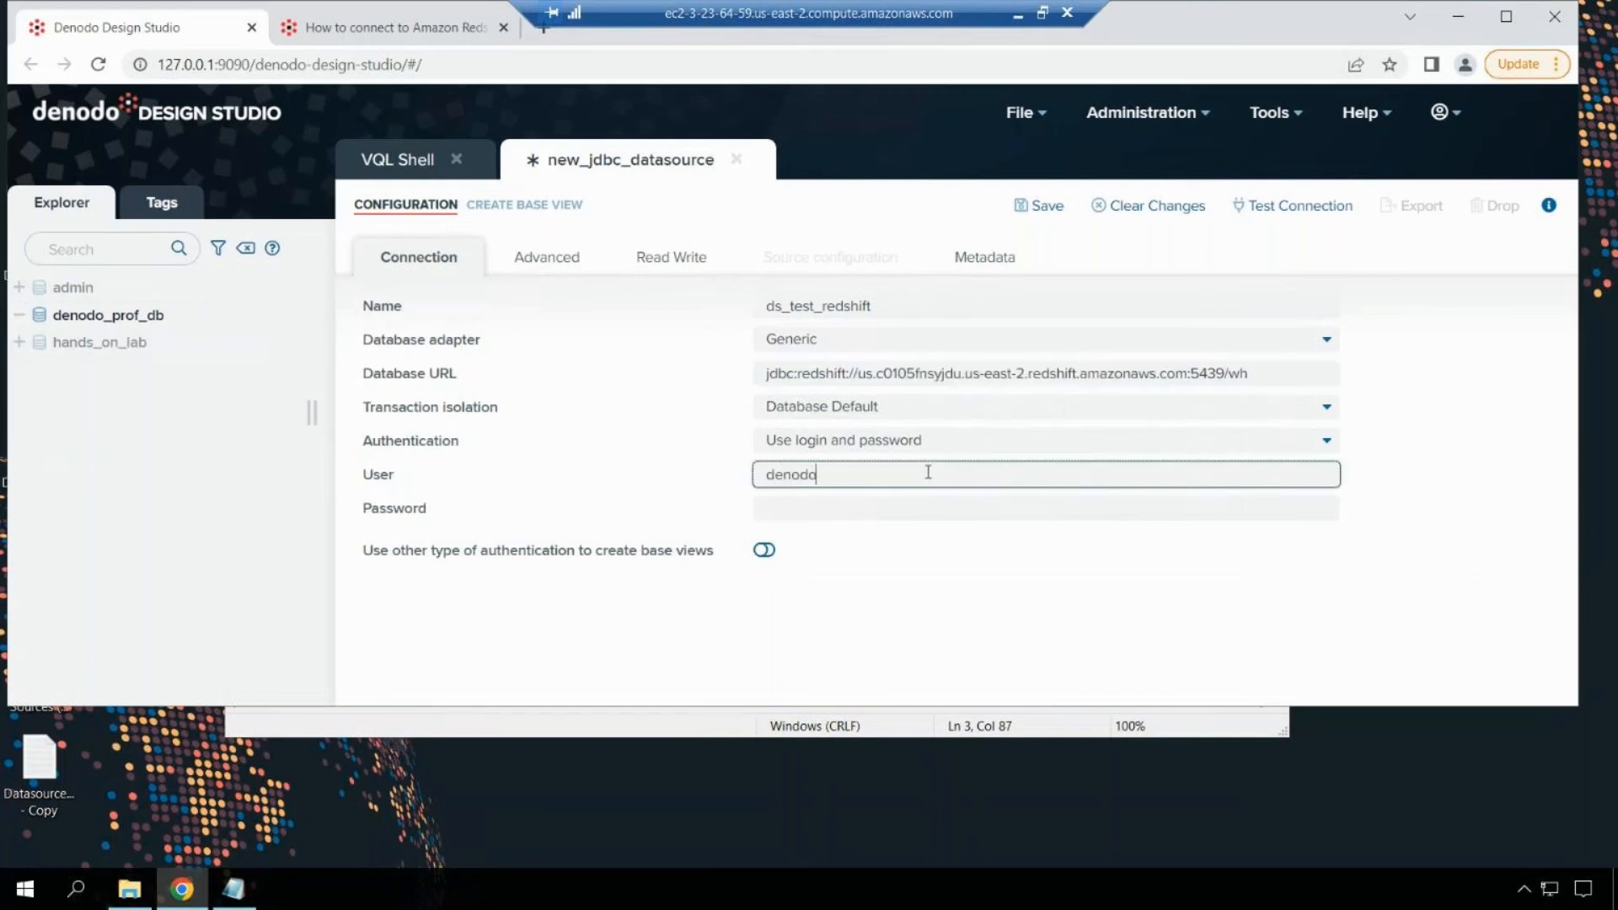
{"action": "key", "text": "Tab"}
{"action": "type", "text": "••••••"}
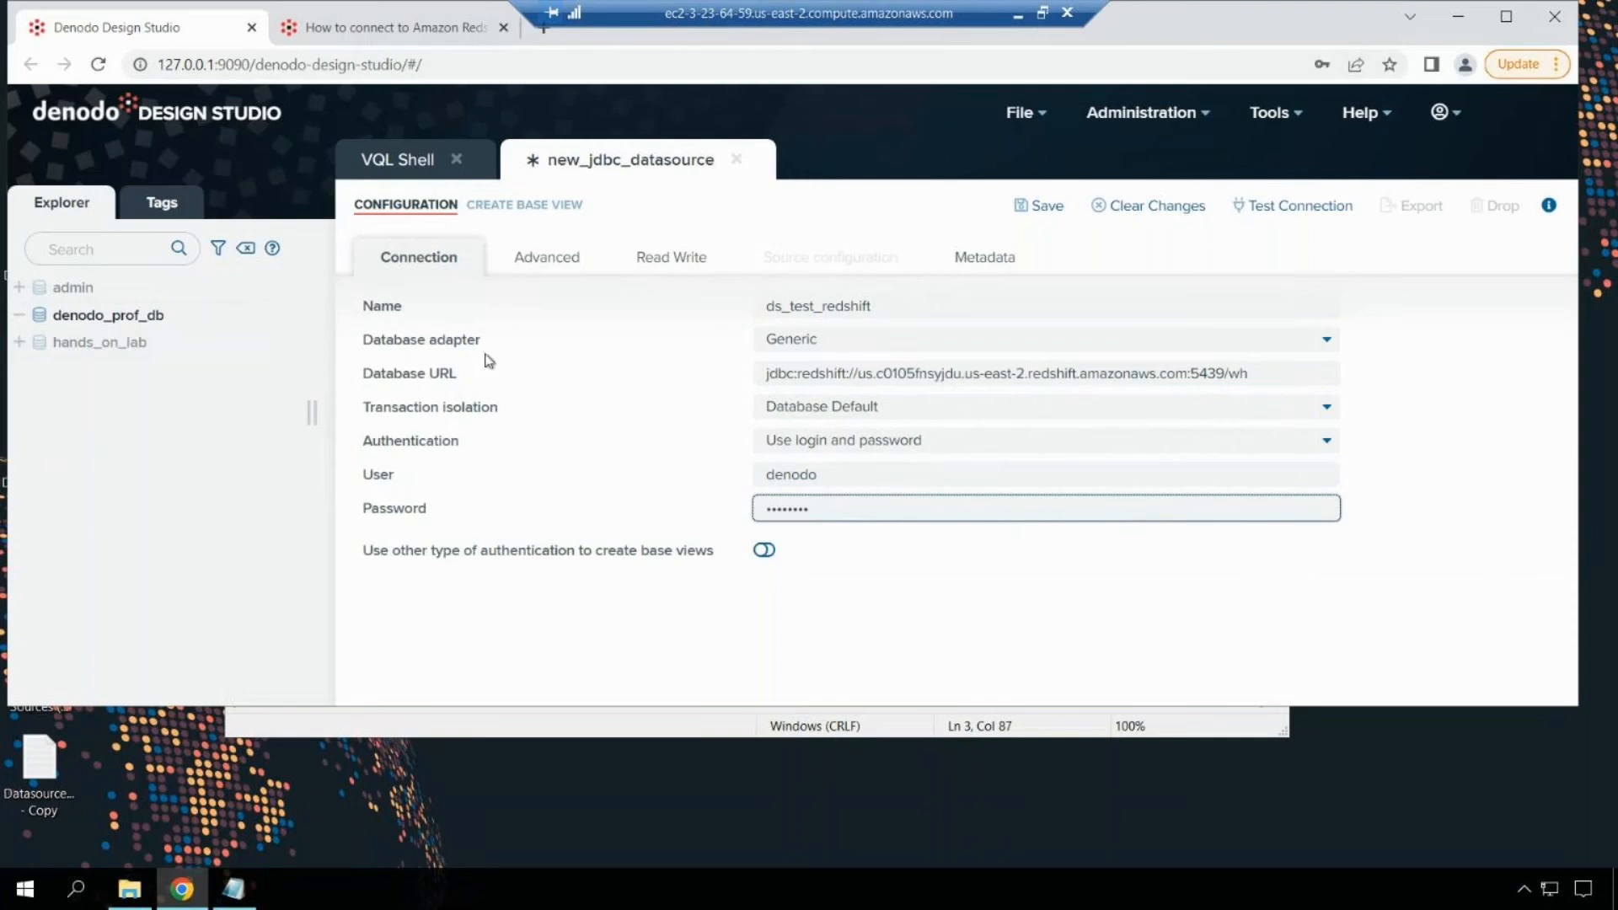
{"action": "left_click", "coordinate": [553, 271]}
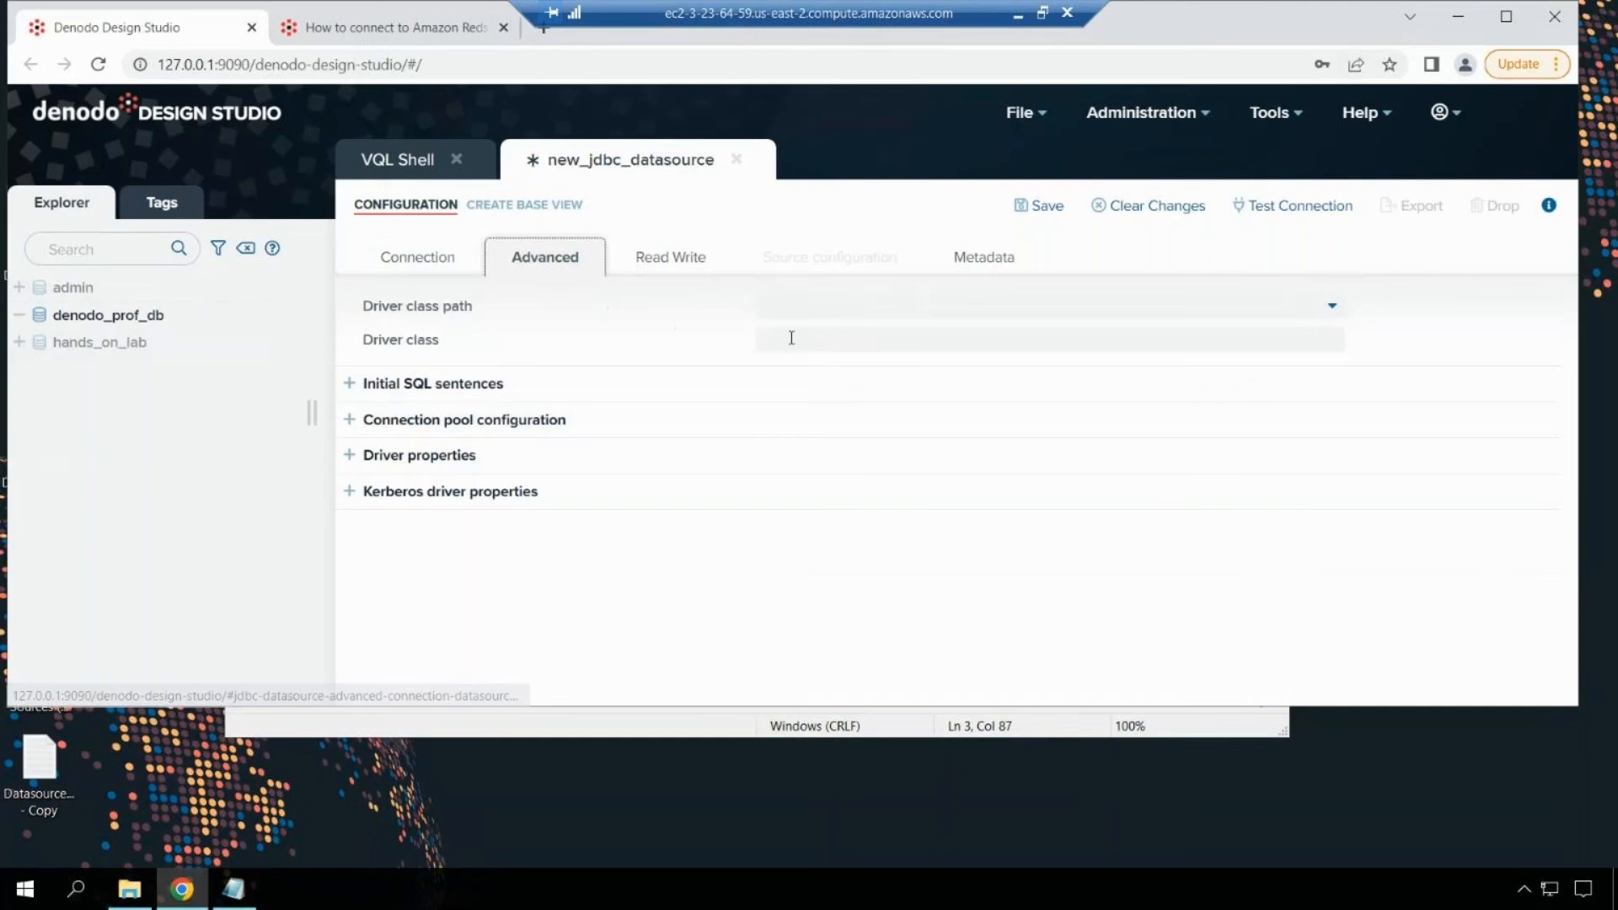
Step: Choose amazon-redshift as driver class path and com.amazon.redshift.jdbc41.Driver as driver class
{"action": "left_click", "coordinate": [860, 310]}
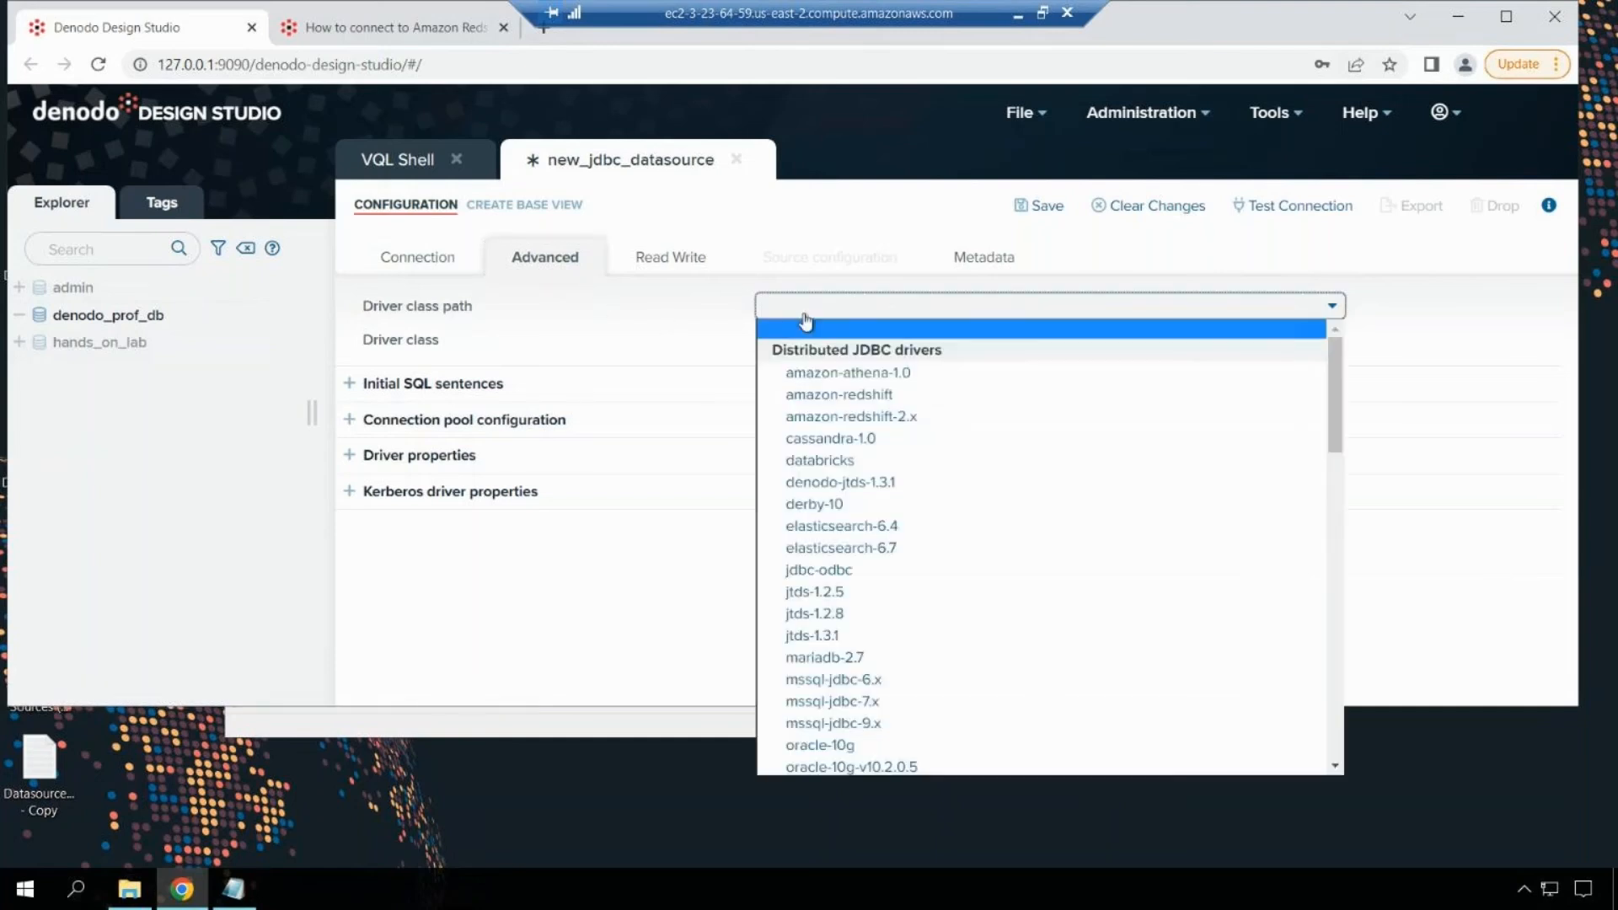
{"action": "left_click", "coordinate": [875, 396]}
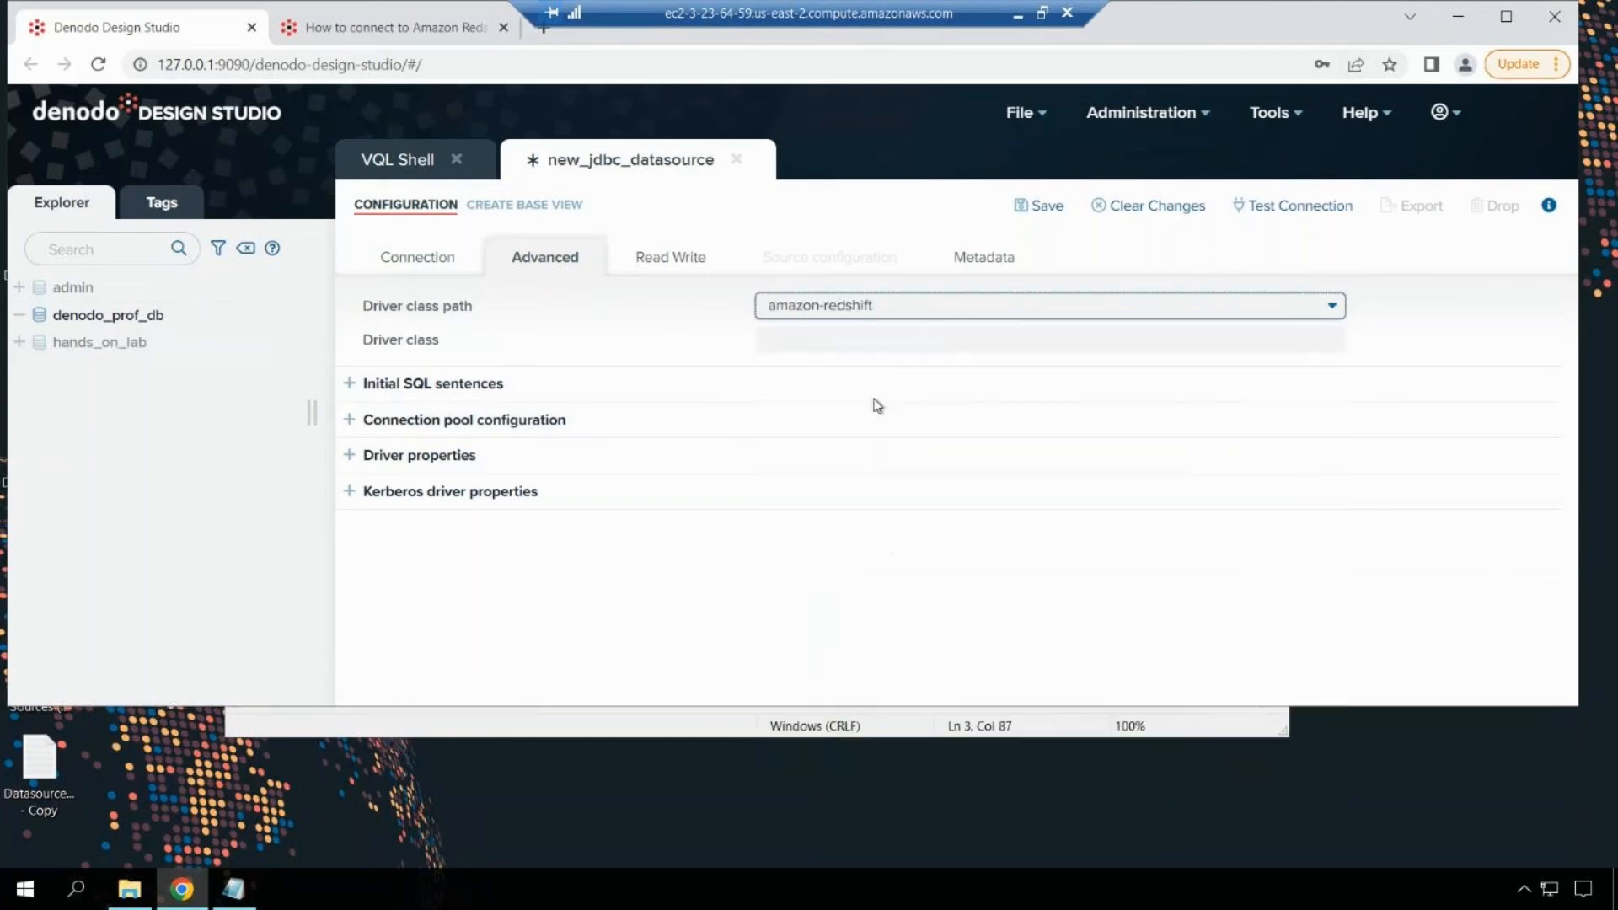
{"action": "left_click", "coordinate": [863, 341]}
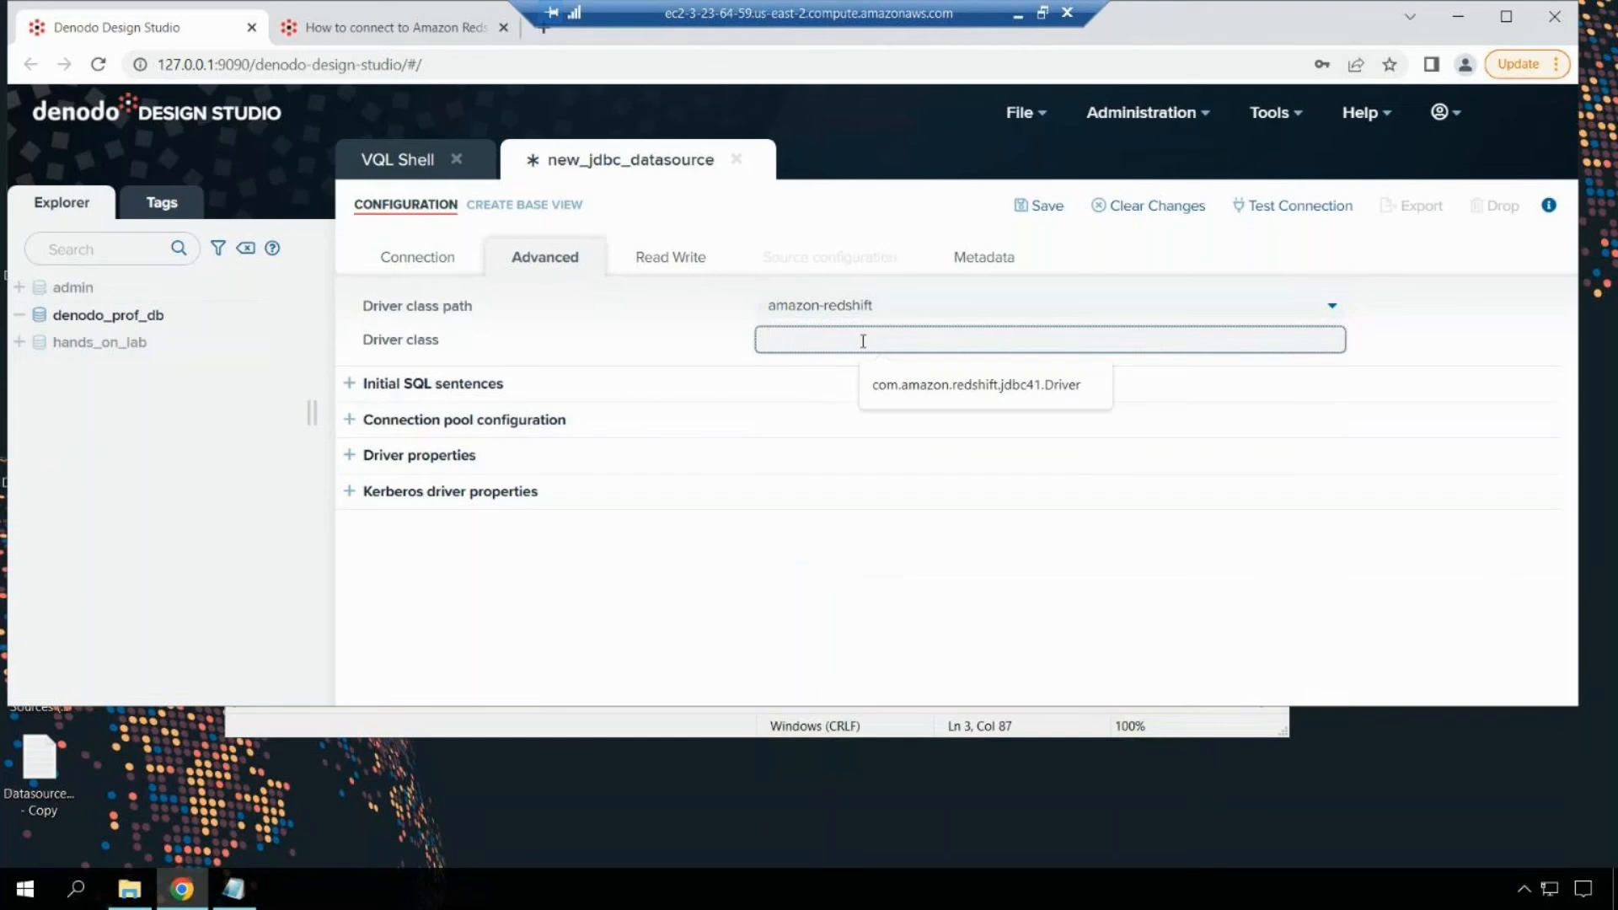
{"action": "left_click", "coordinate": [897, 387]}
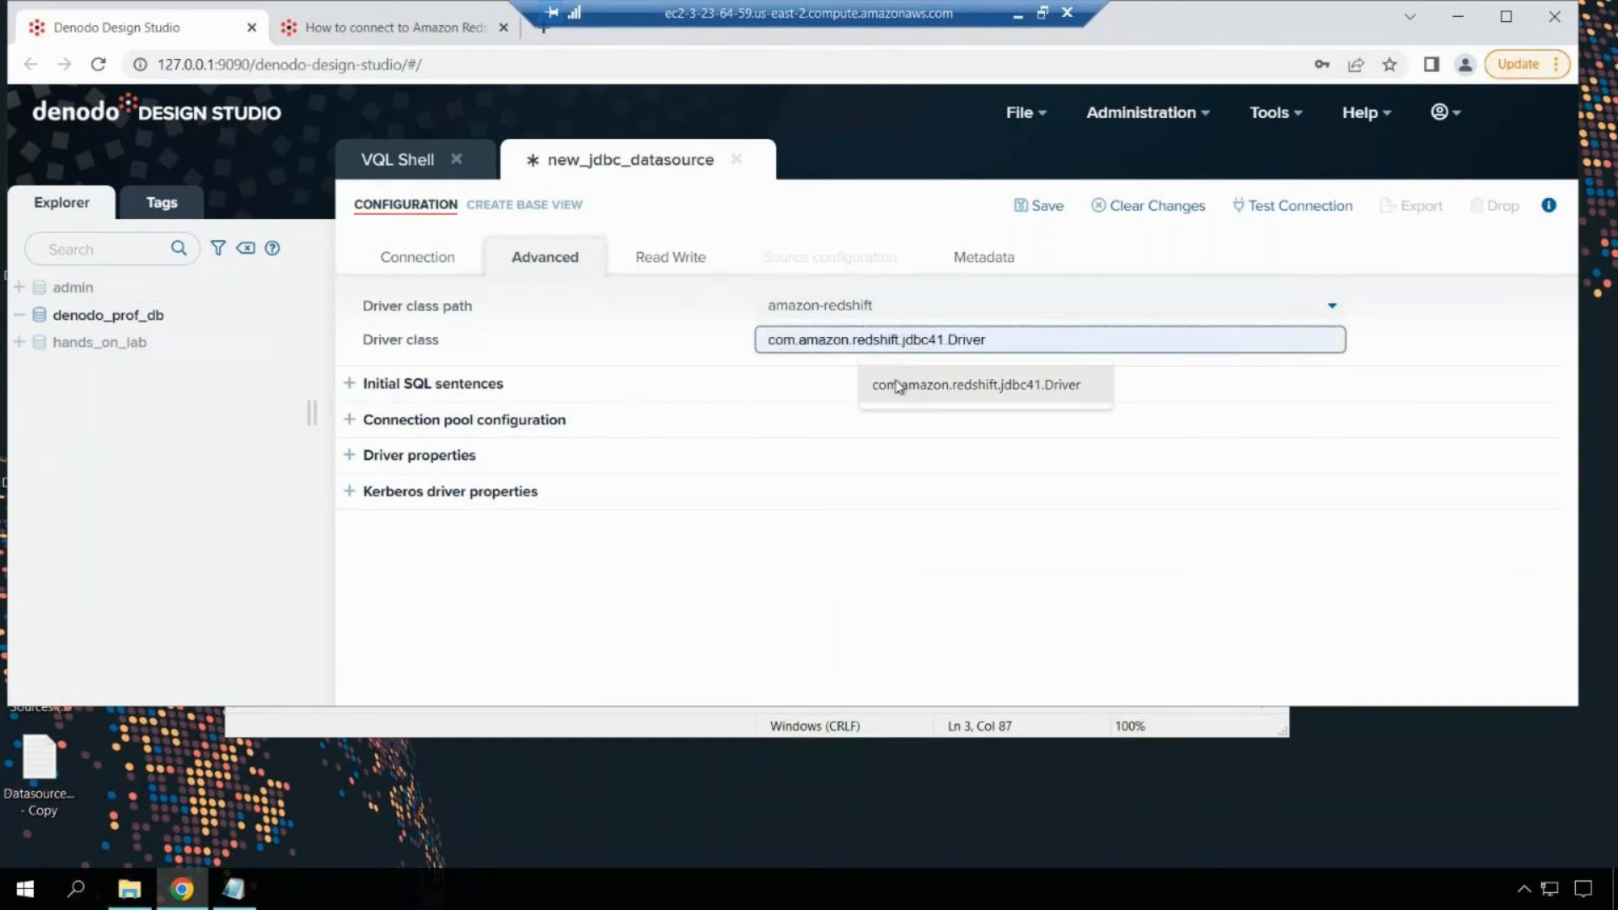
{"action": "left_click", "coordinate": [897, 387]}
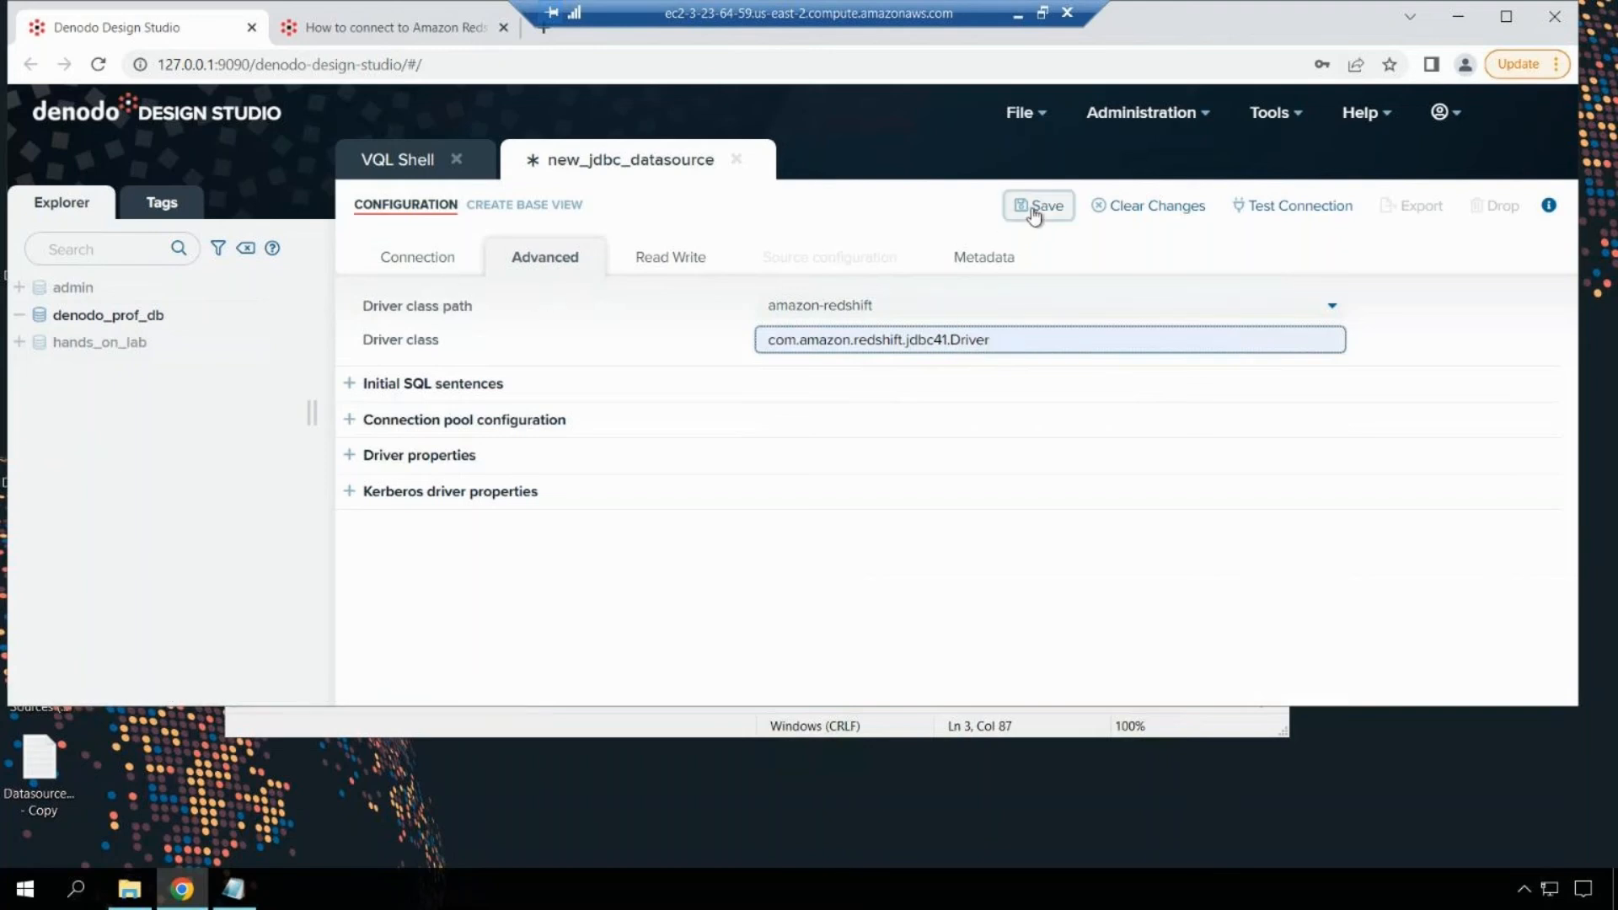
Step: Test the Redshift connection successfully, then save ds_test_redshift
{"action": "left_click", "coordinate": [1331, 217]}
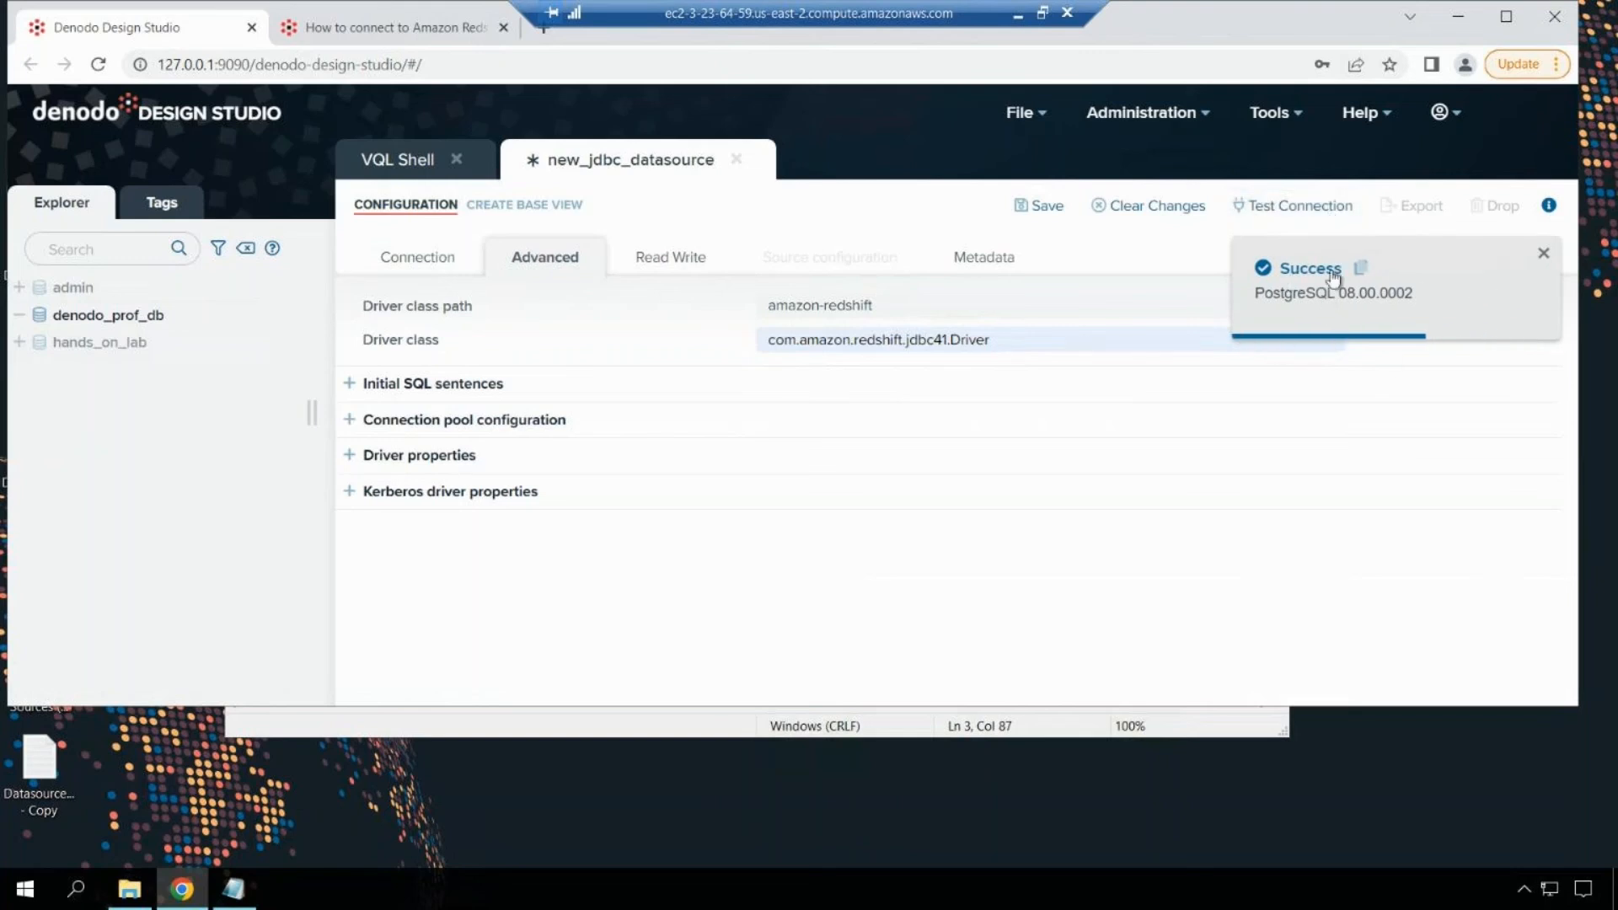
{"action": "left_click", "coordinate": [1540, 256]}
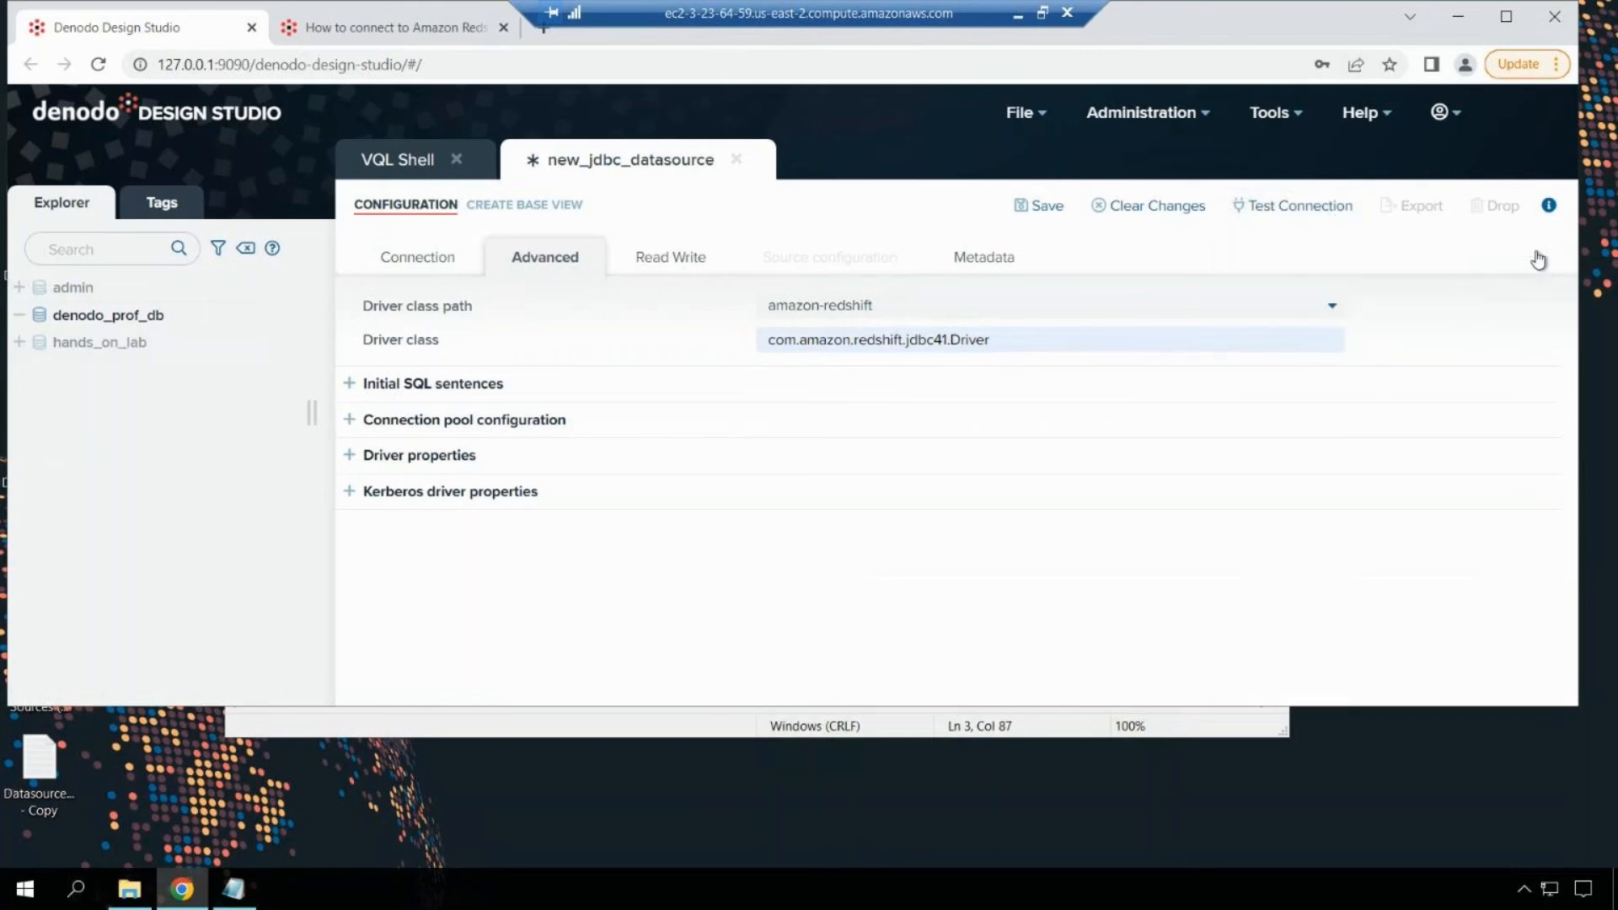
{"action": "left_click", "coordinate": [426, 263]}
{"action": "left_click", "coordinate": [1044, 218]}
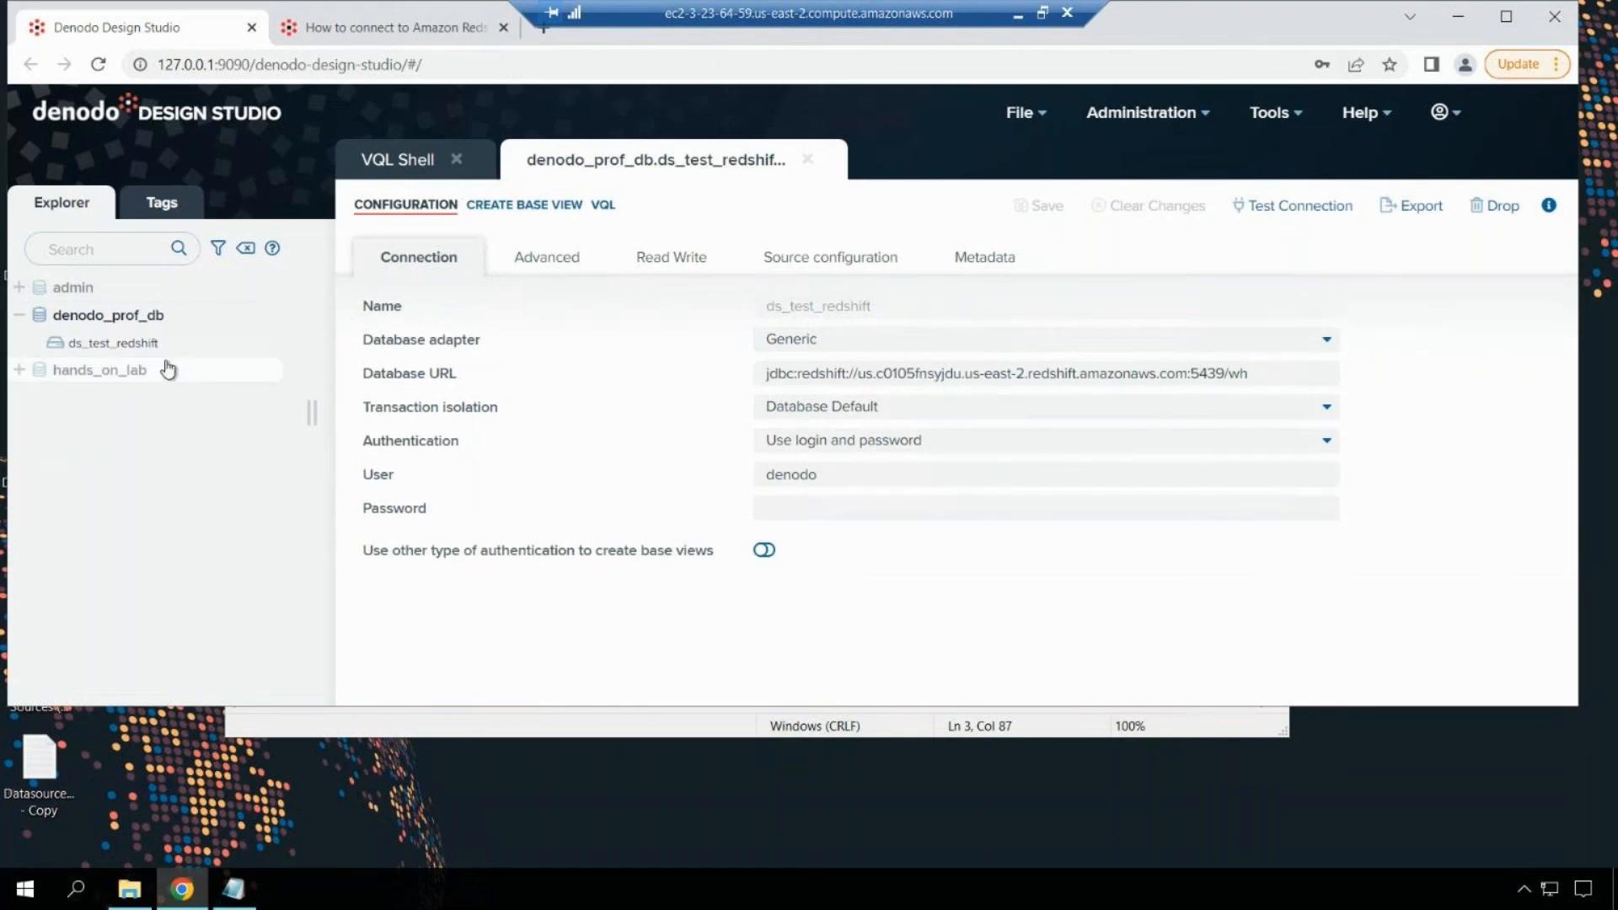
Step: Create base views for the orders and t1 tables in the public schema of ds_test_redshift
{"action": "left_click", "coordinate": [265, 345]}
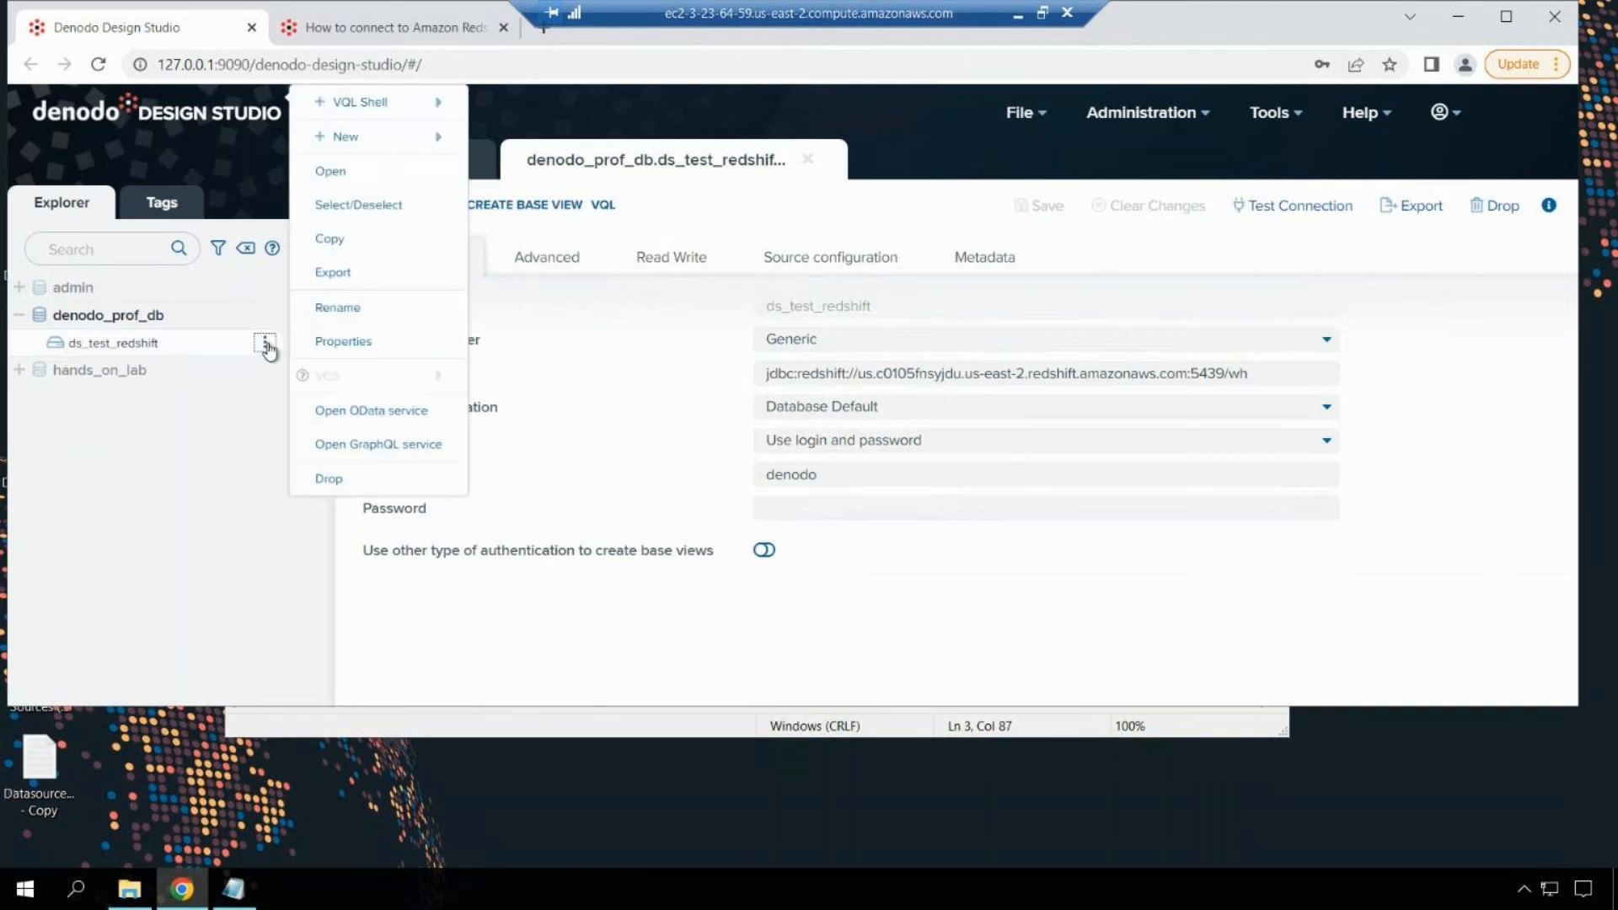
{"action": "left_click", "coordinate": [221, 430]}
{"action": "left_click", "coordinate": [124, 346]}
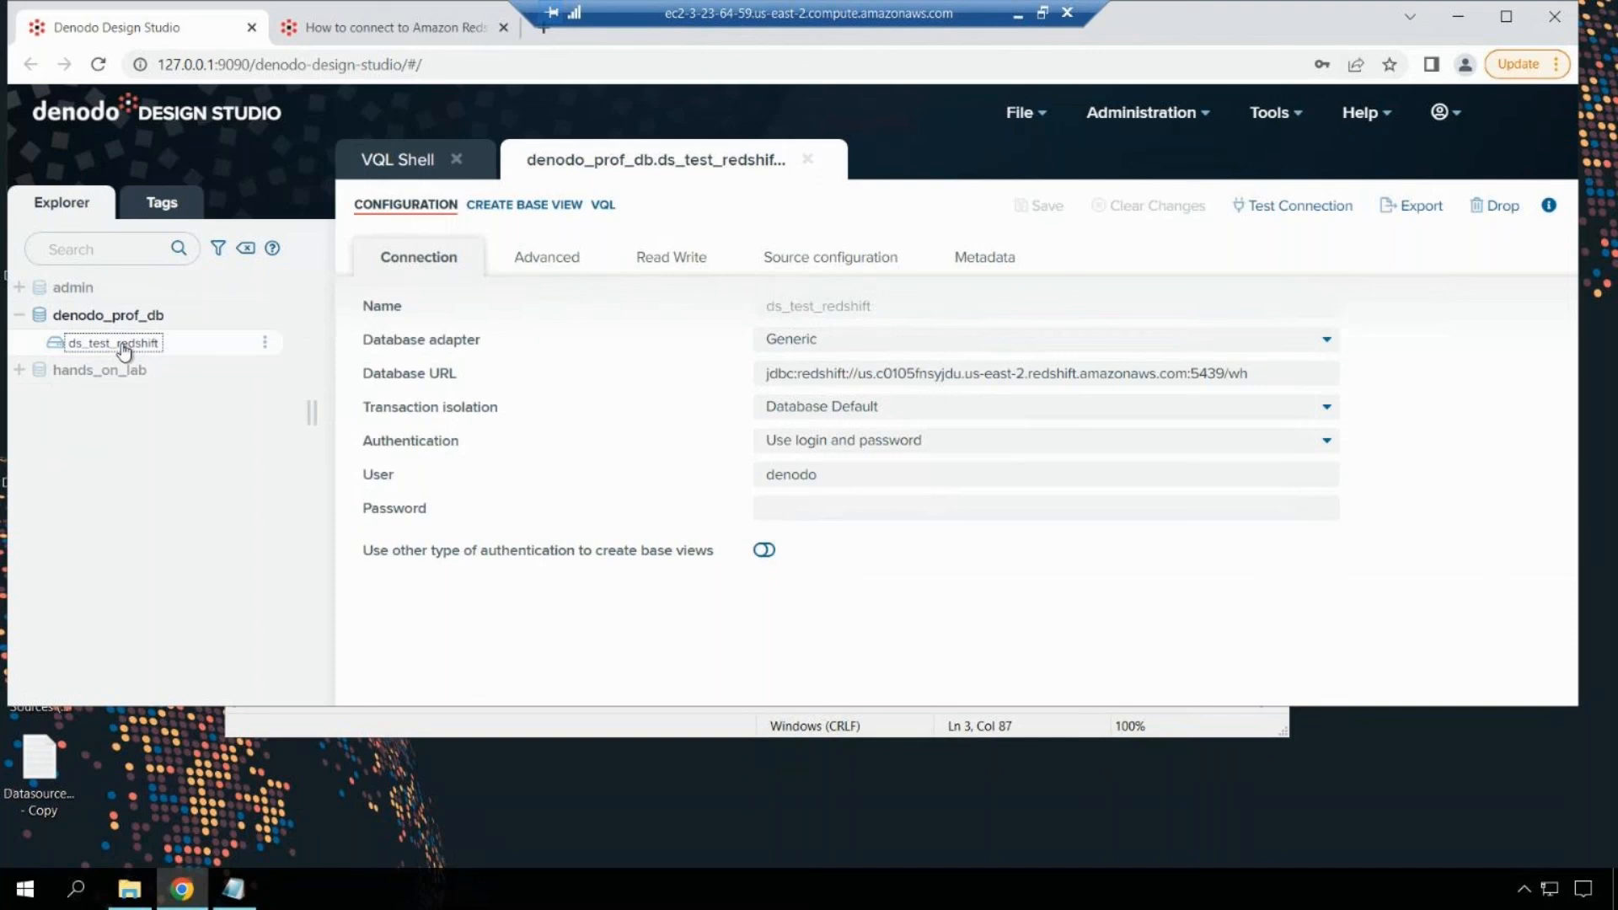
{"action": "left_click", "coordinate": [557, 207]}
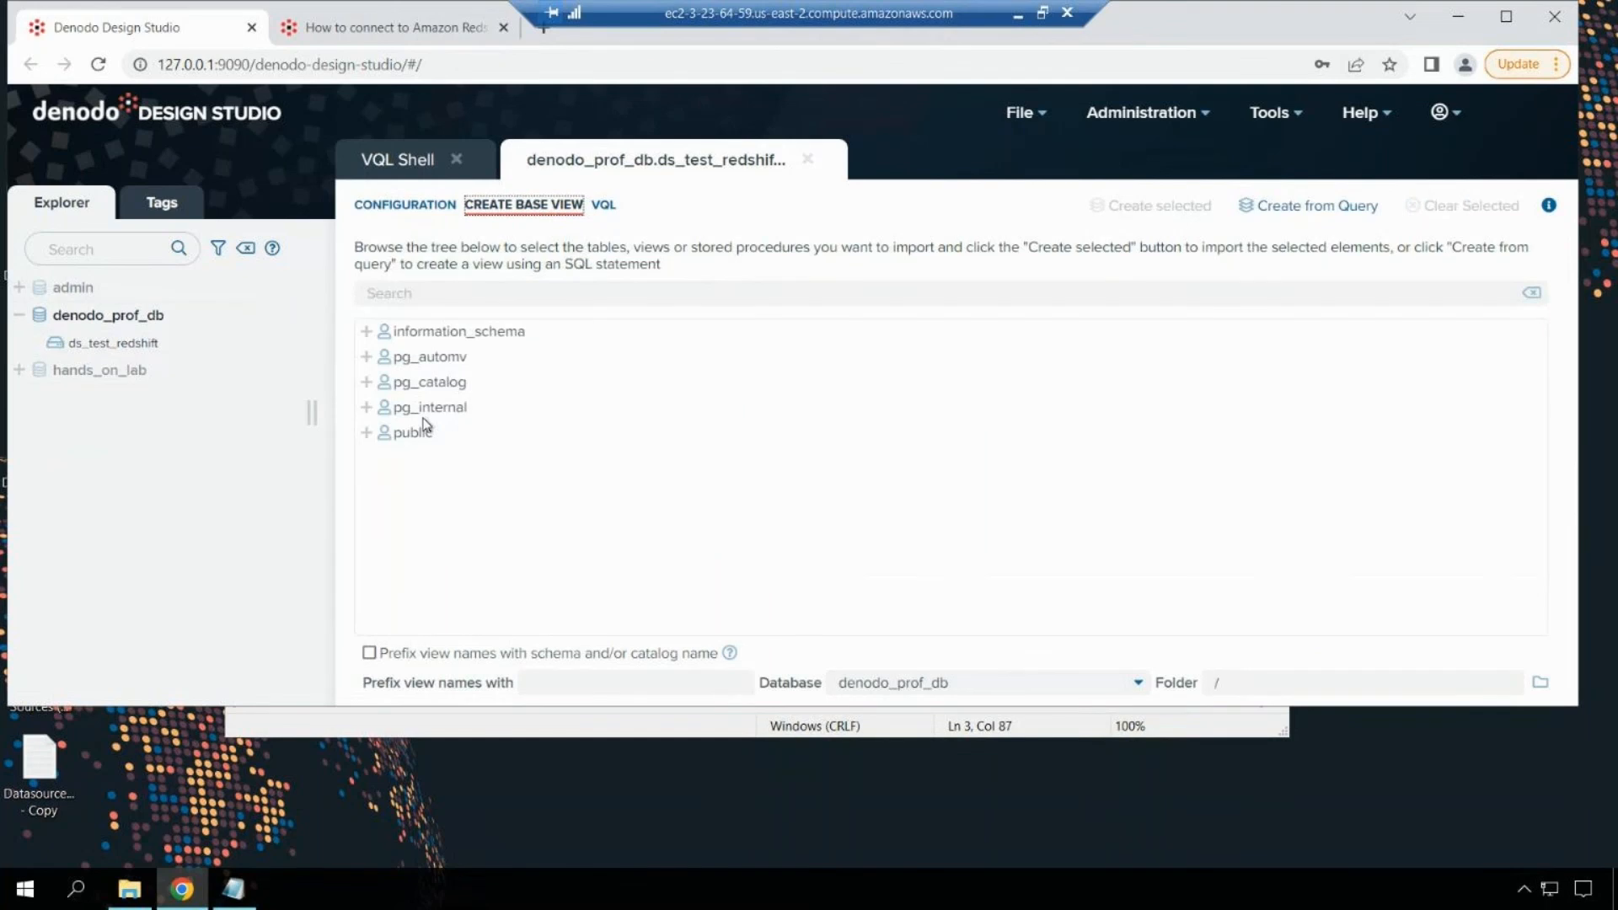
{"action": "left_click", "coordinate": [365, 433]}
{"action": "left_click", "coordinate": [416, 482]}
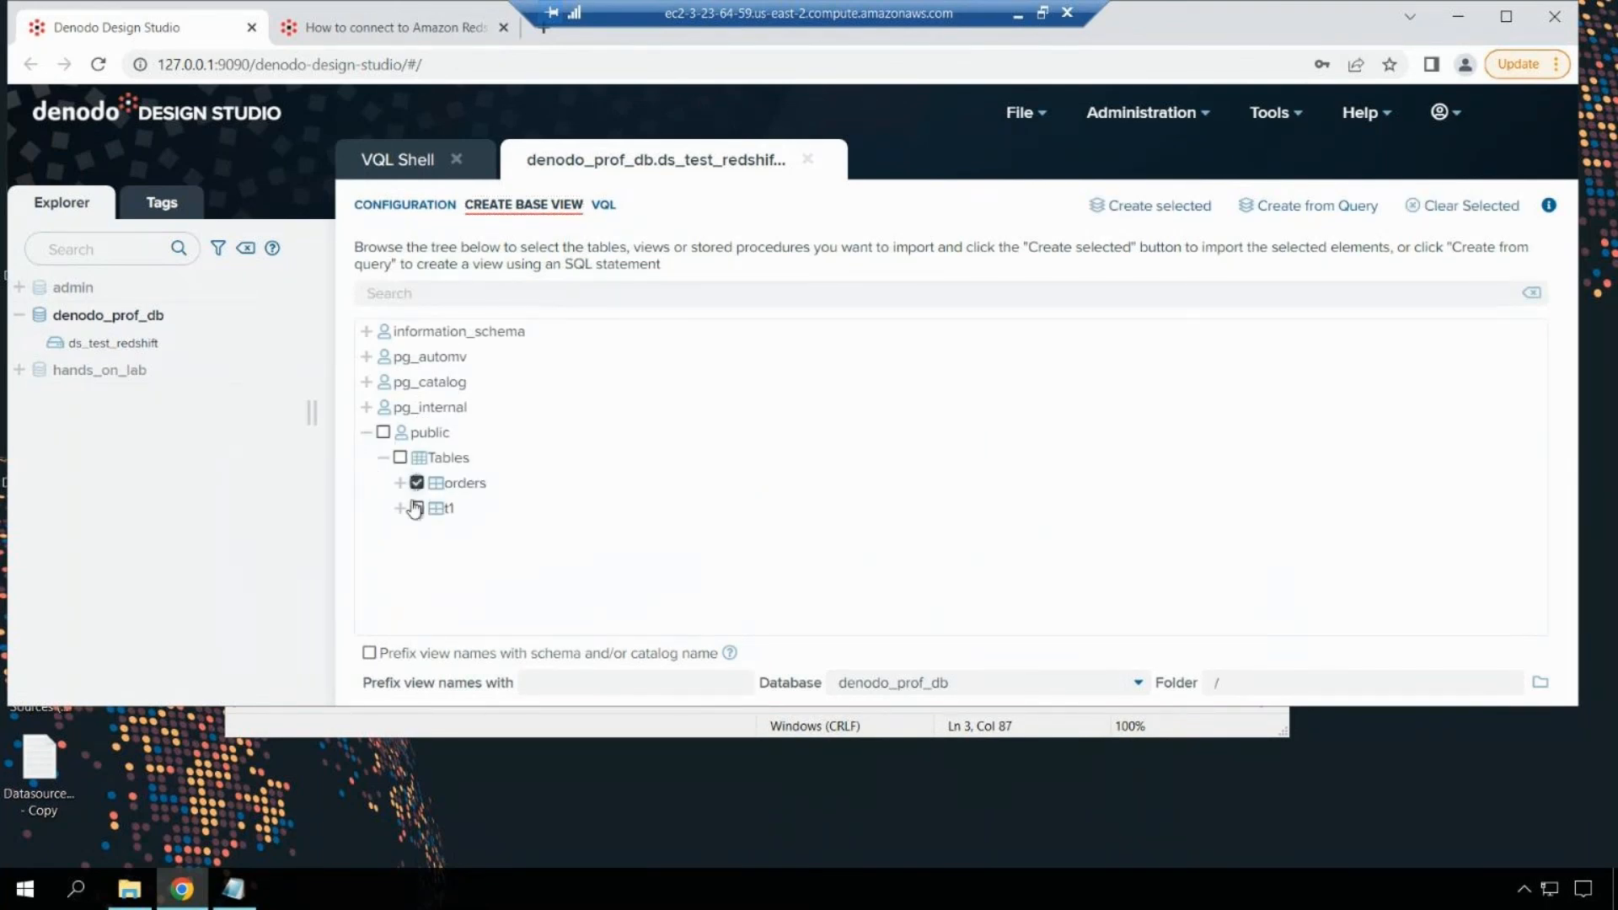
{"action": "left_click", "coordinate": [416, 509]}
{"action": "left_click", "coordinate": [1188, 221]}
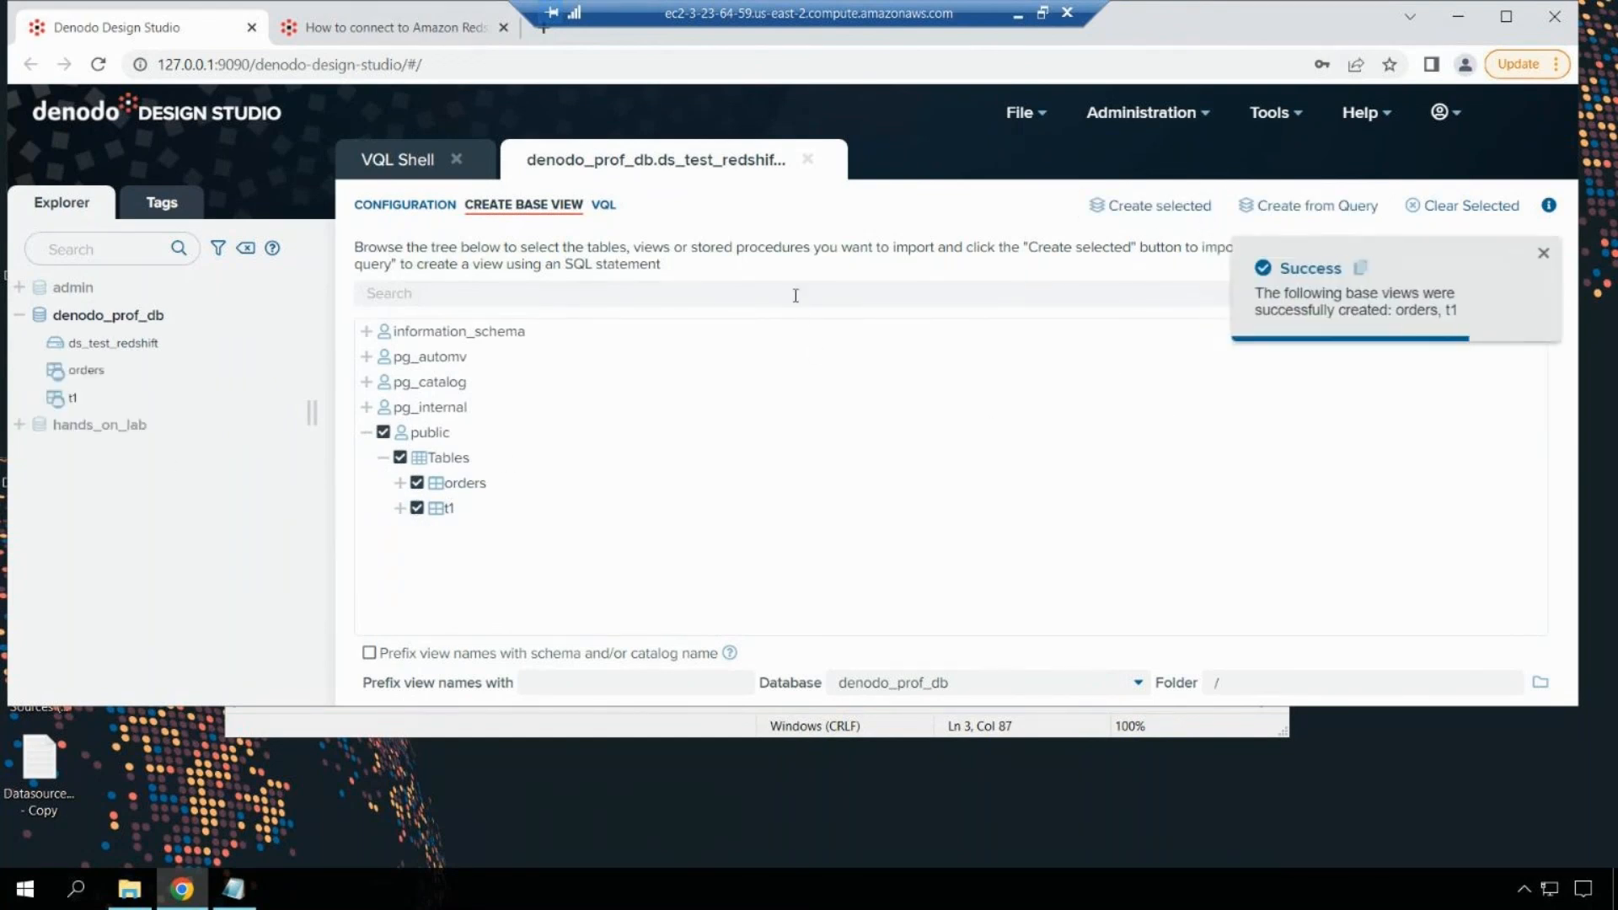
Step: Open the orders base view and execute a query to list its rows
{"action": "left_click", "coordinate": [87, 373]}
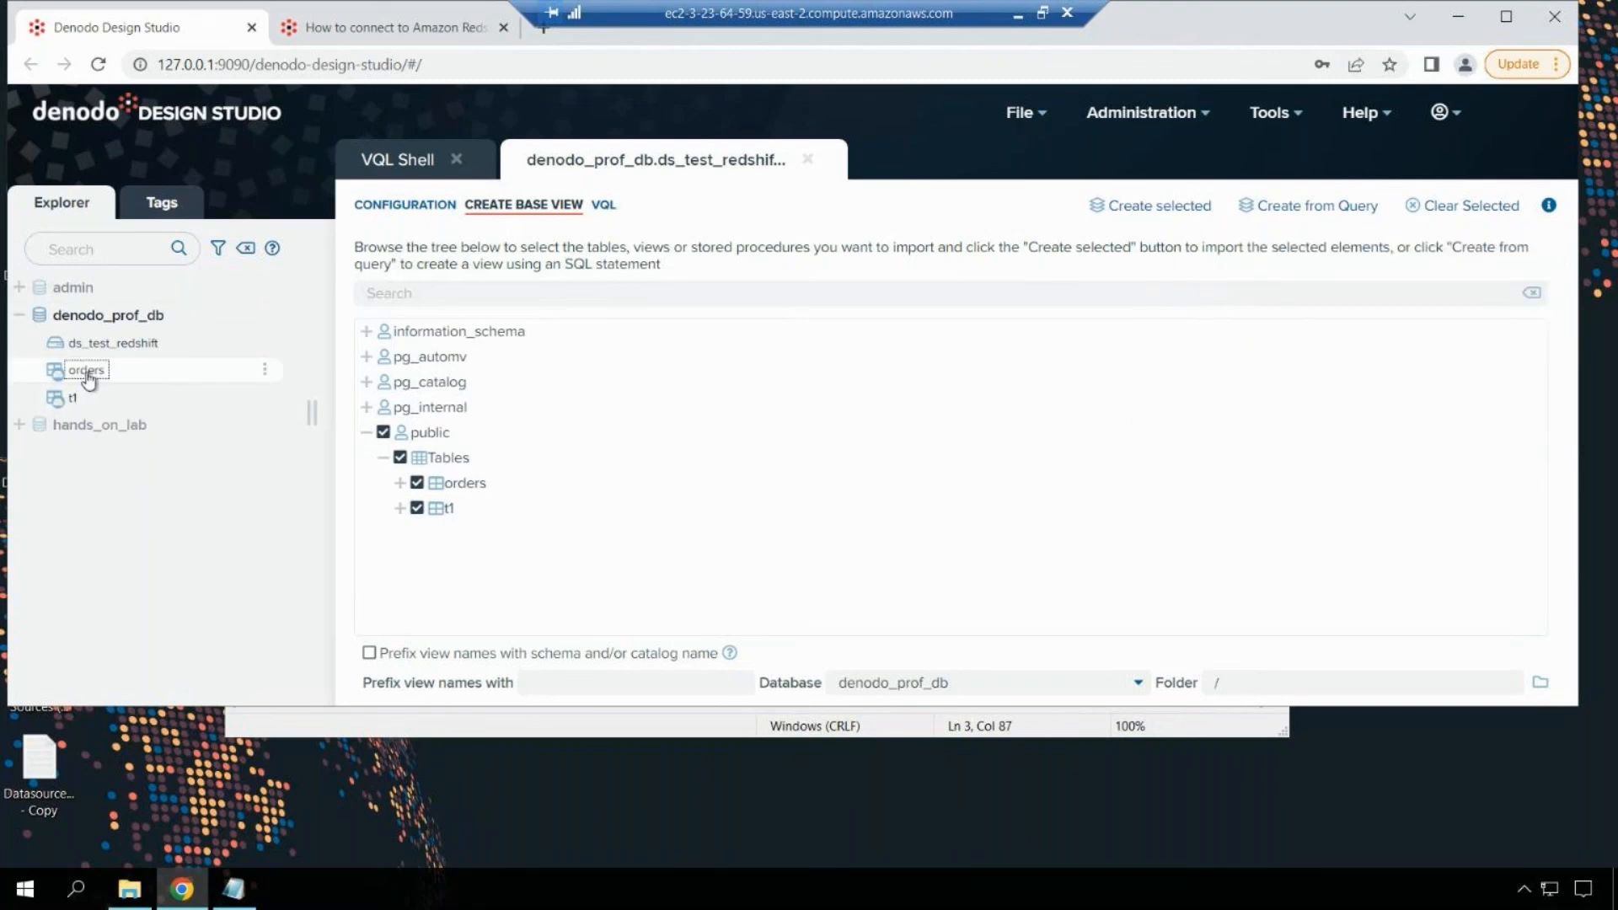
{"action": "double_click", "coordinate": [91, 376]}
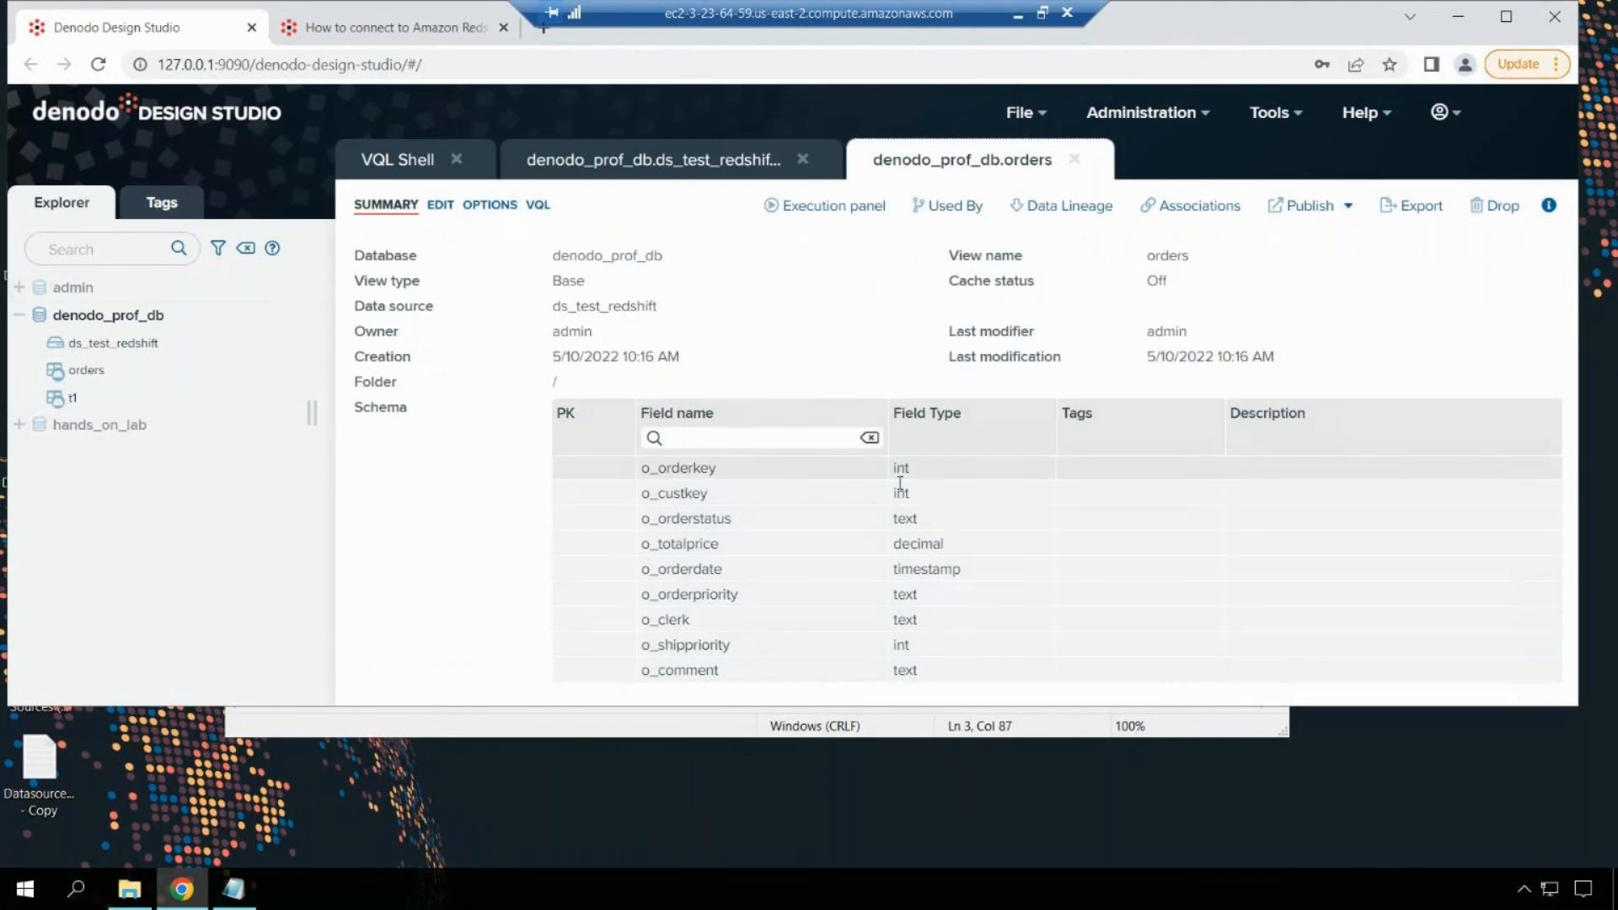
{"action": "left_click", "coordinate": [853, 207]}
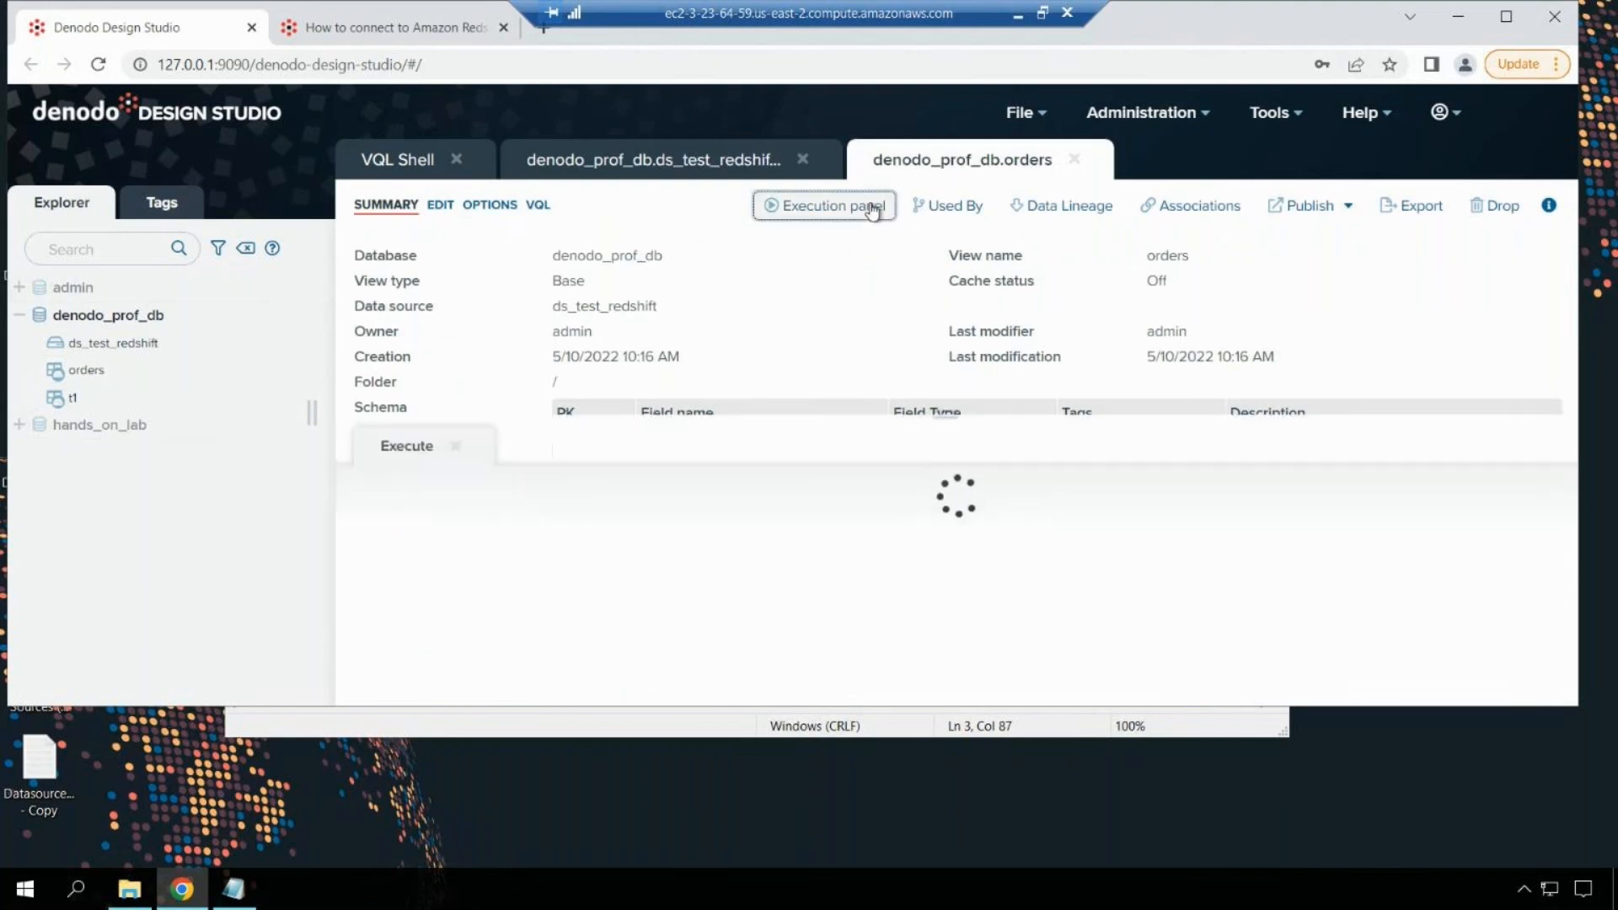
{"action": "left_click", "coordinate": [1347, 509]}
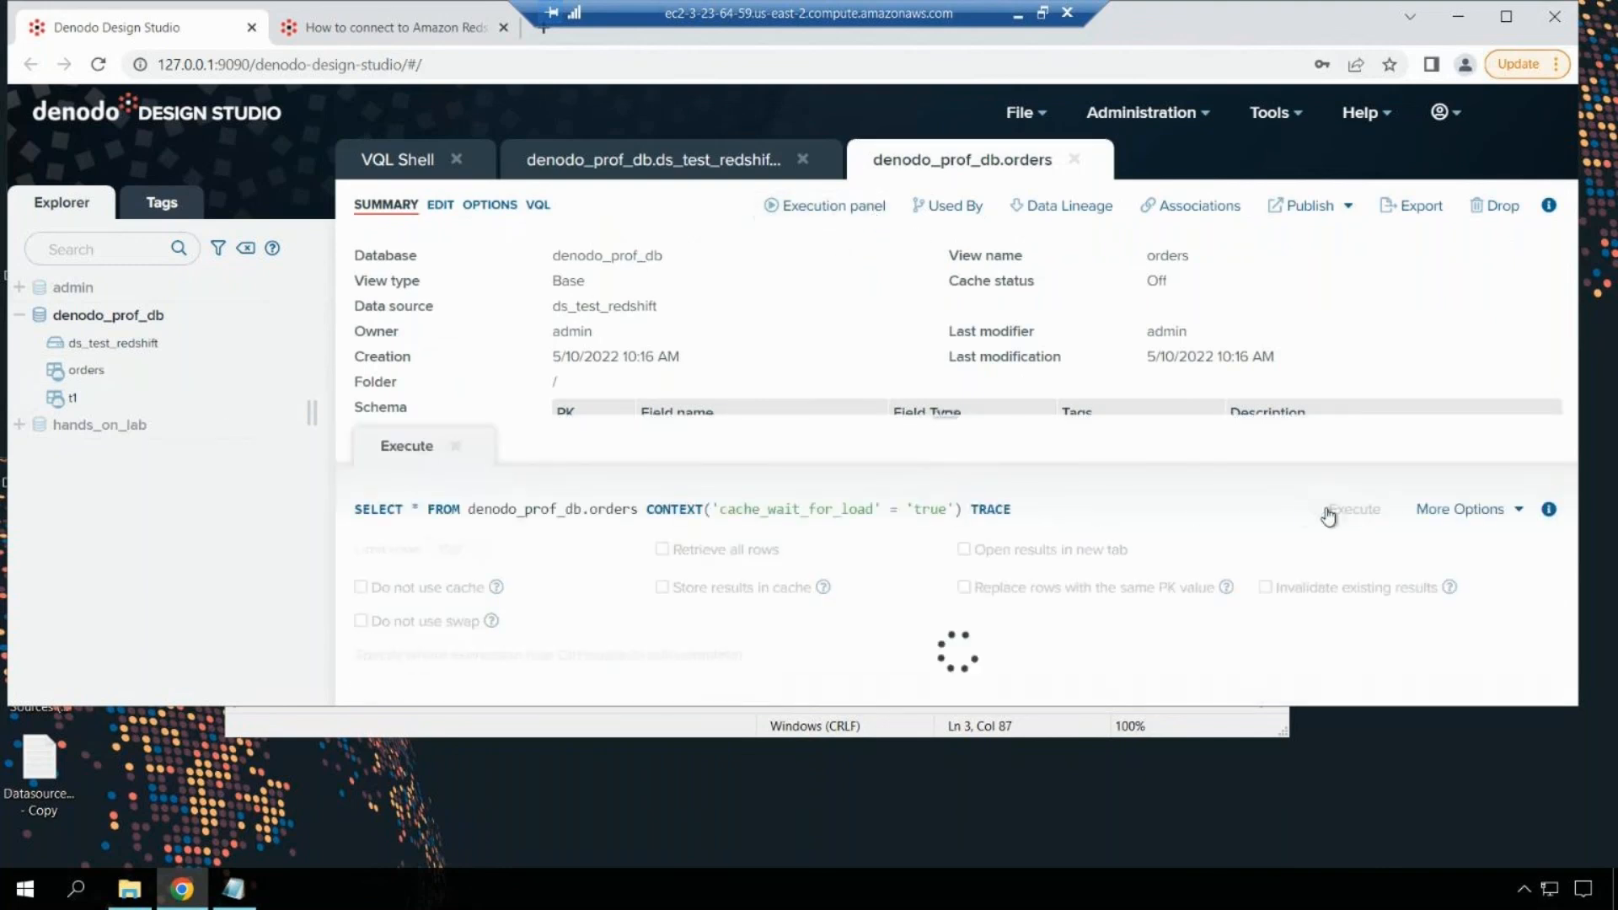